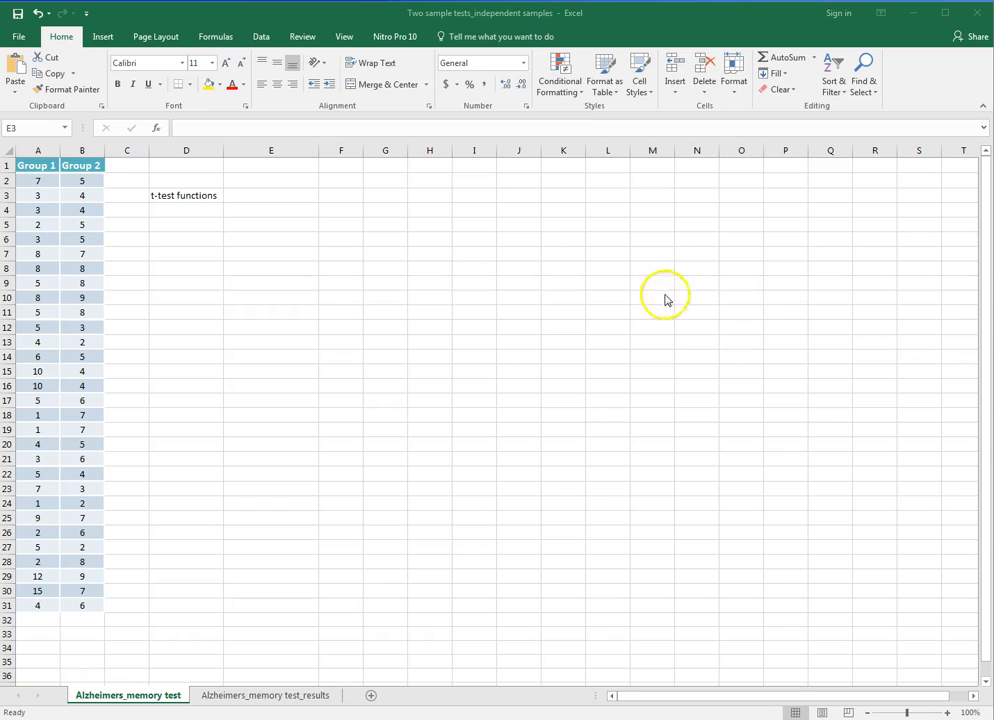
Step: Label cell D1 as "var group 1" and cell D2 as "var group 2"
click(204, 165)
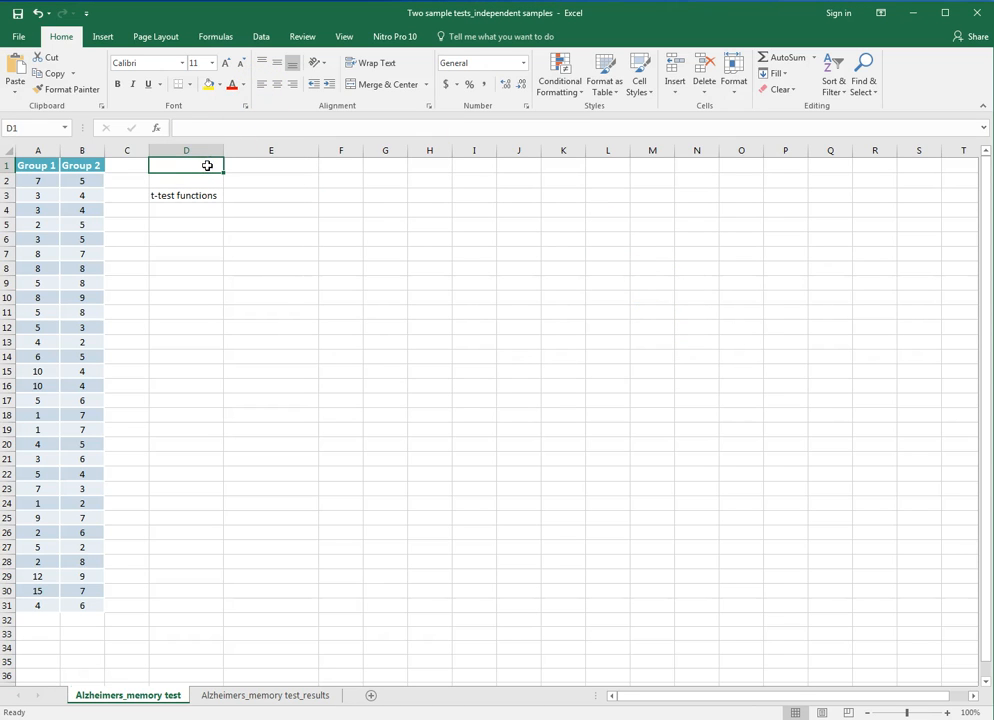
text(var group 1)
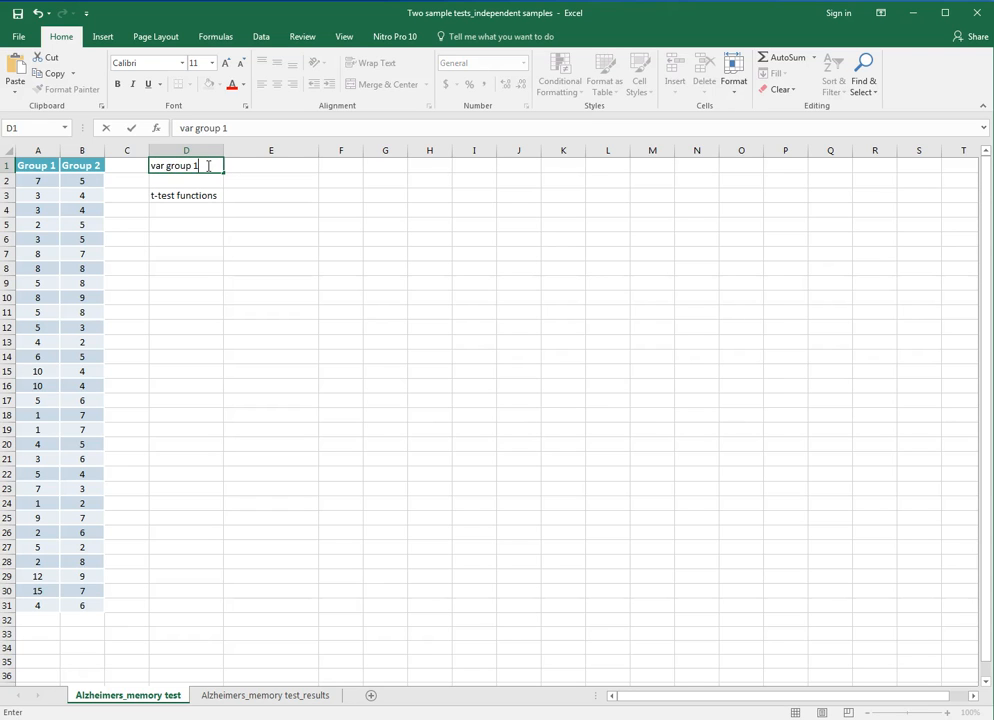
key(Return)
text(var )
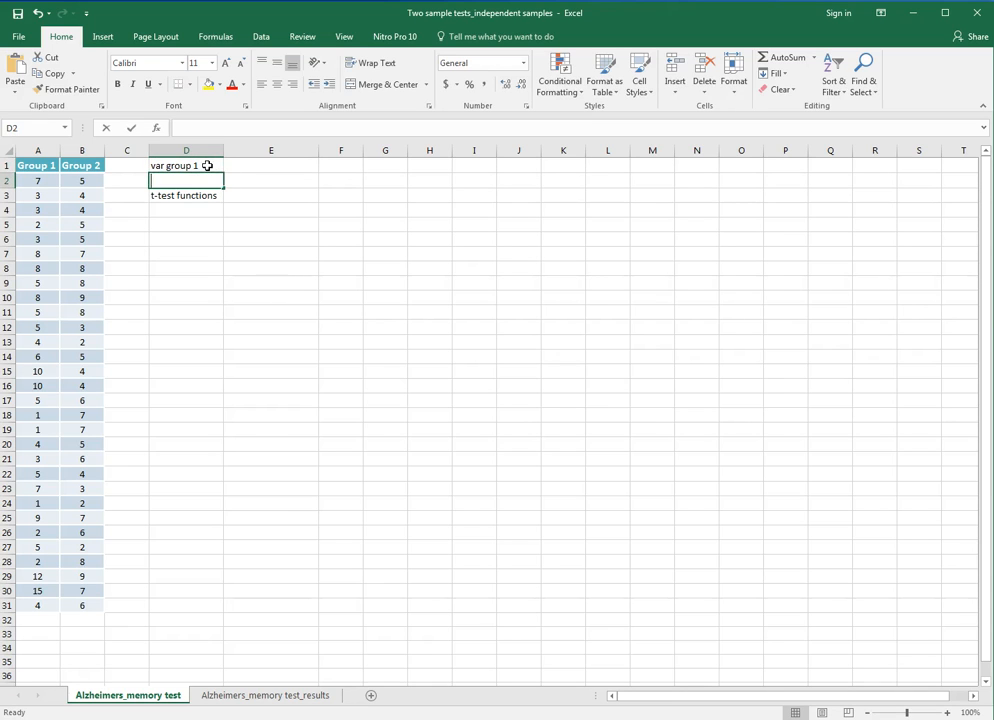
text(group 2)
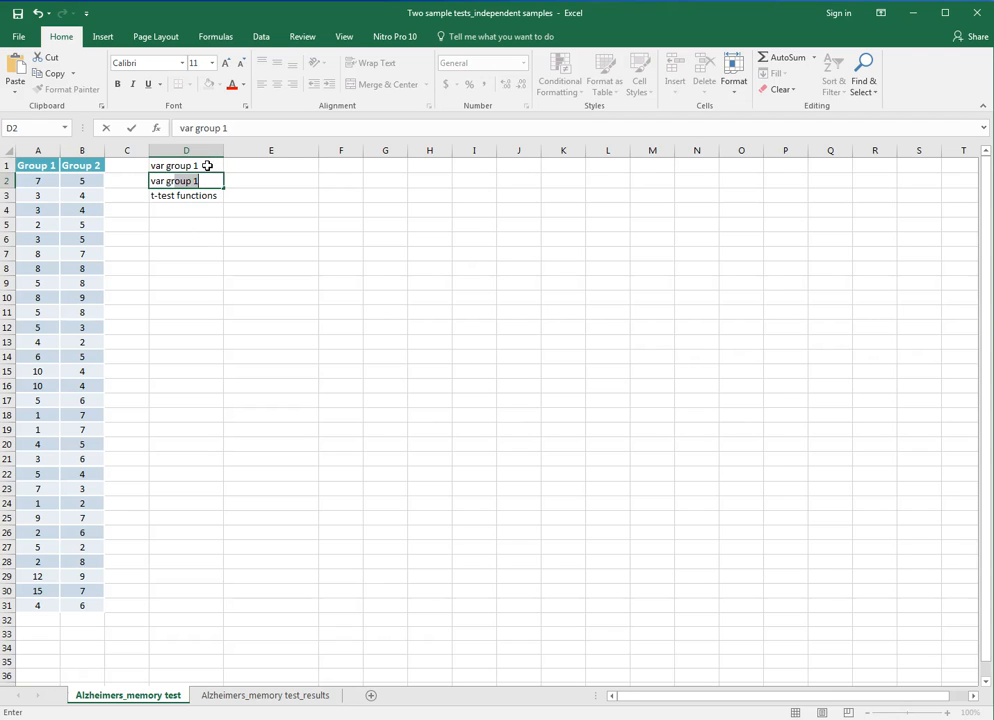
key(Tab)
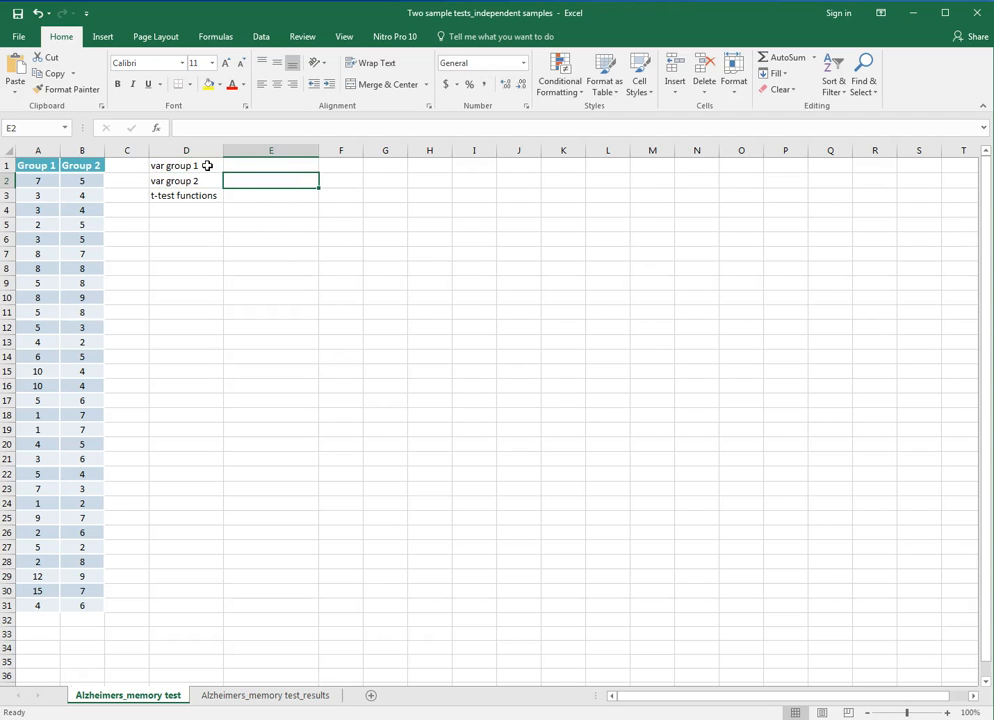
Step: Calculate the Group 1 sample variance in E1 using the VAR.S function on A2:A31
key(Up)
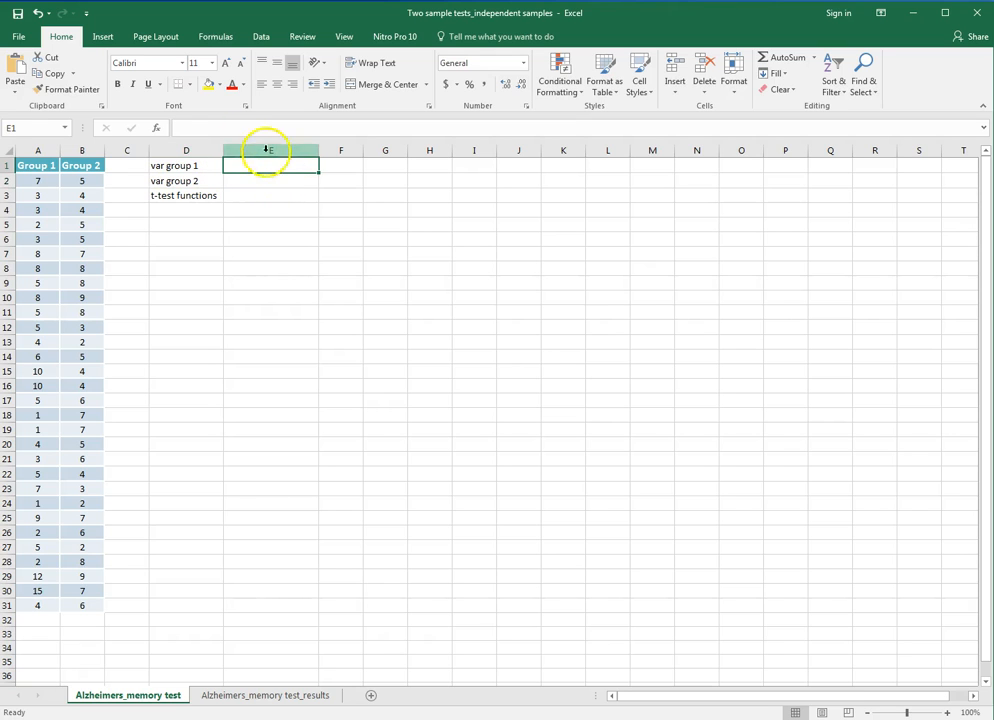
click(157, 129)
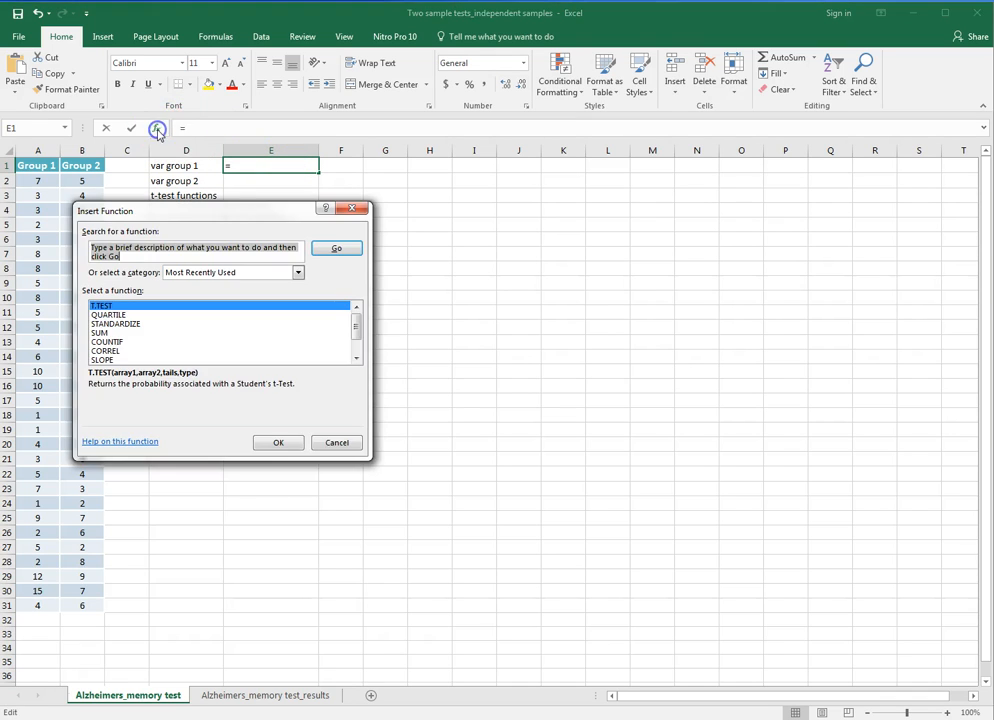
text(variance)
key(Return)
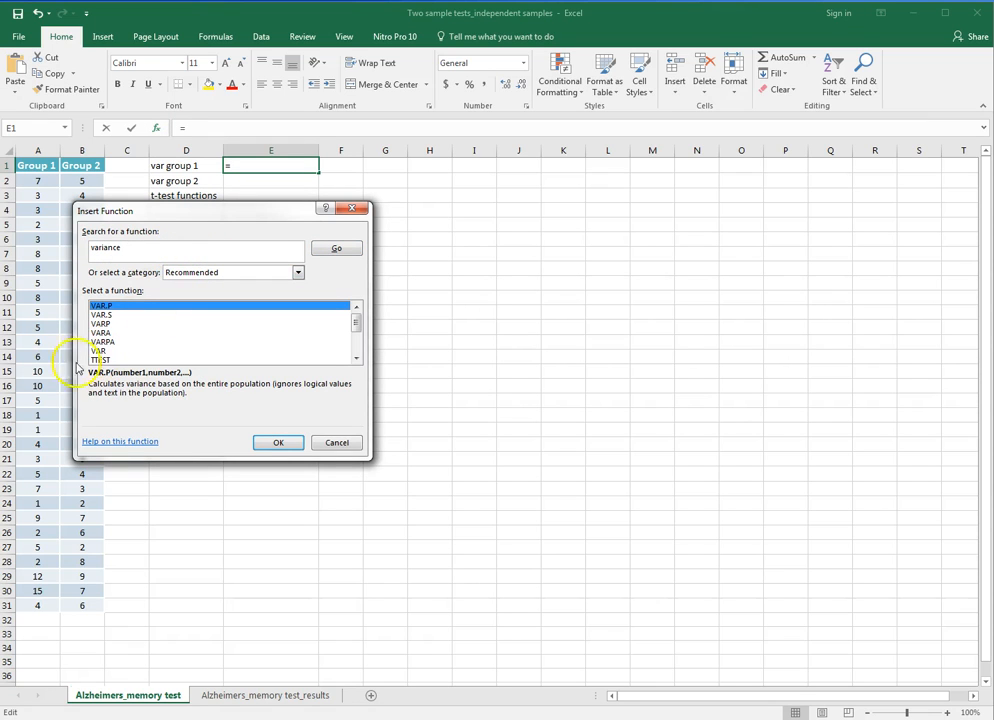
click(103, 315)
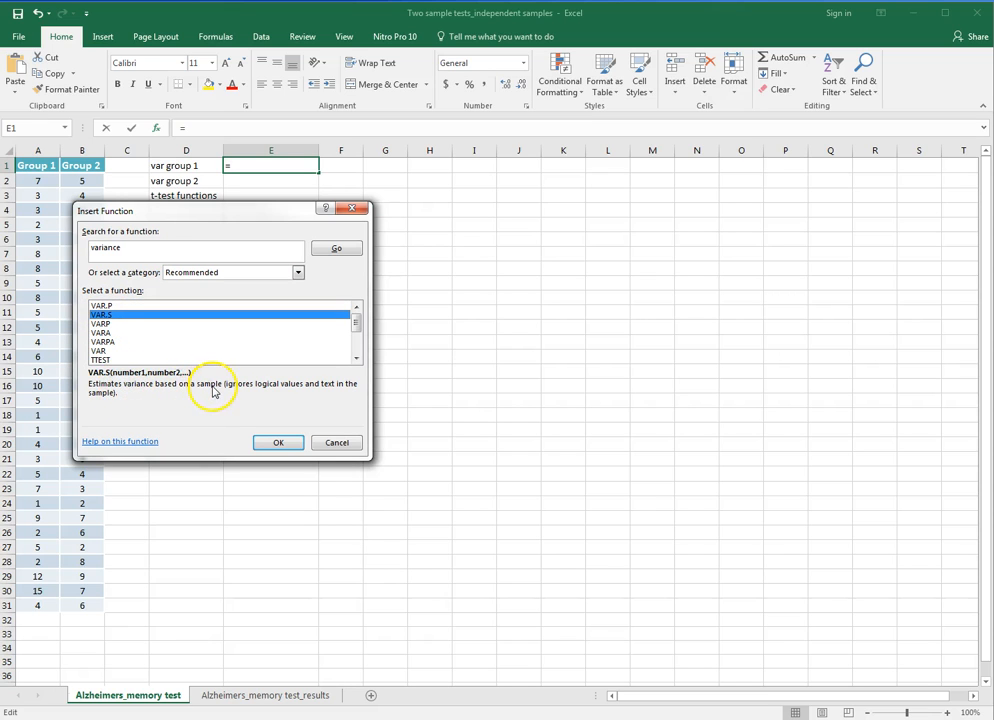
click(282, 446)
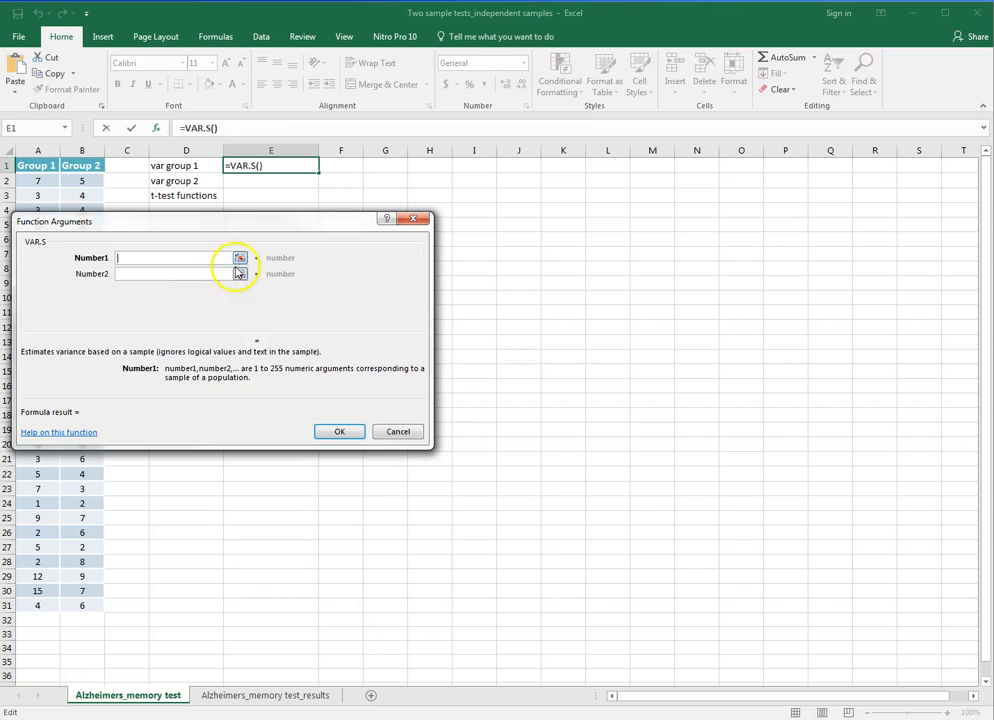
click(239, 258)
drag(38, 181, 42, 600)
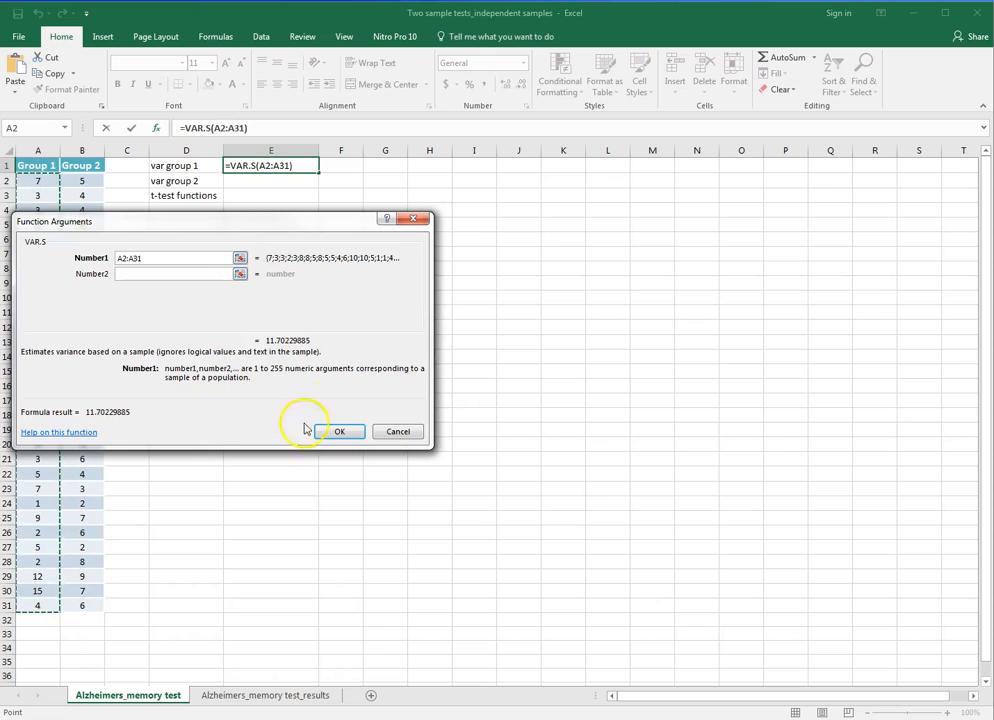
click(339, 432)
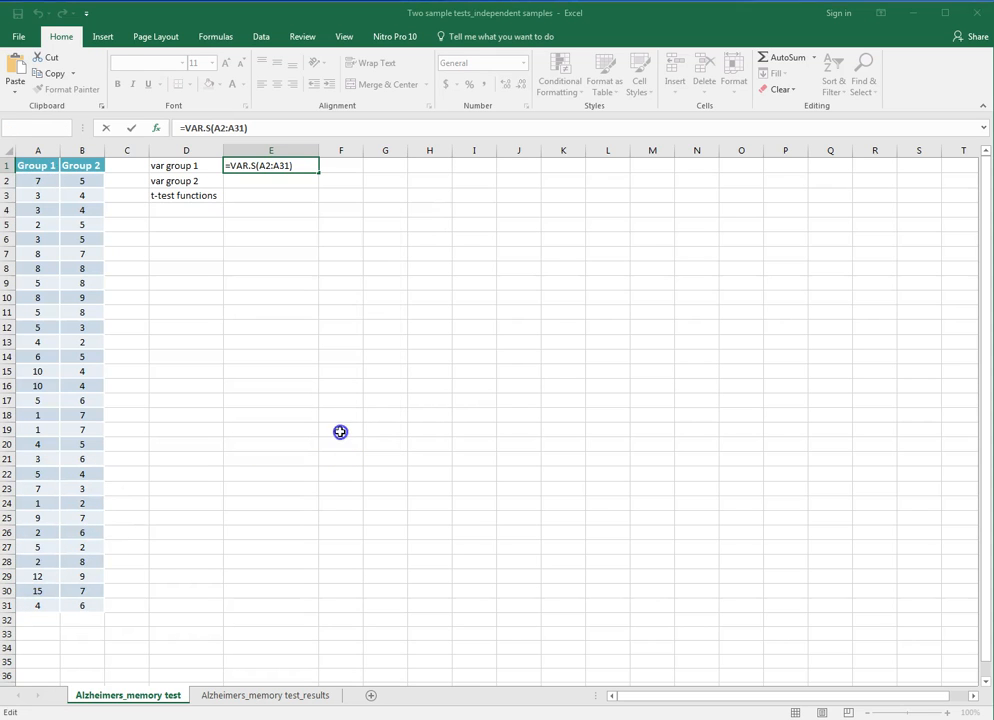
Step: Calculate the Group 2 sample variance in E2 using the VAR.S function on B2:B31
click(257, 180)
click(157, 128)
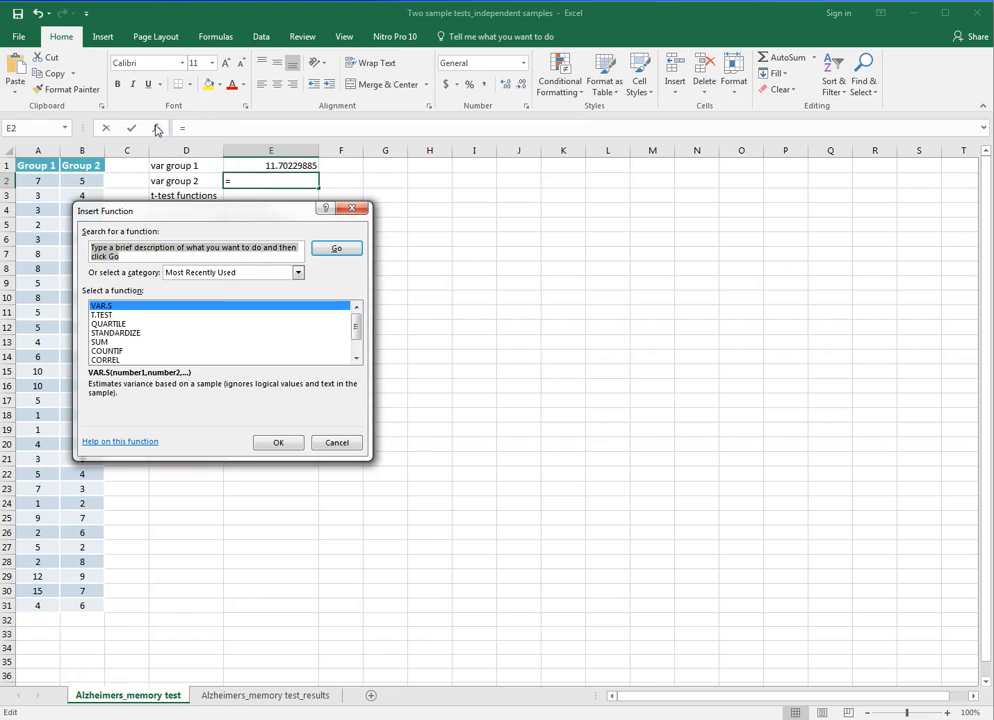
click(119, 308)
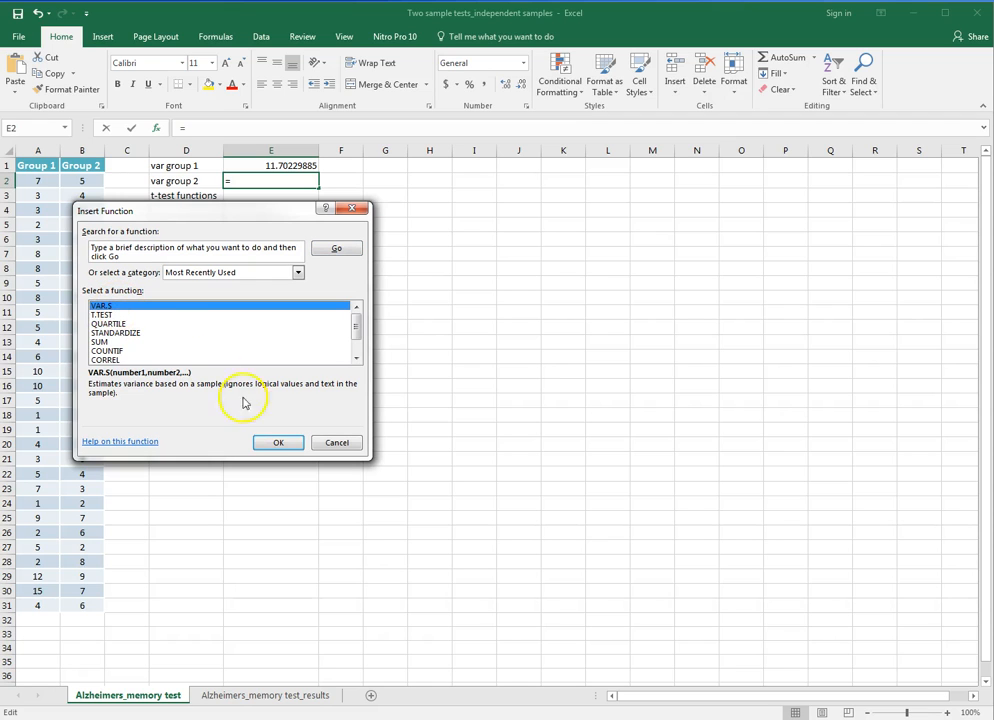
click(281, 443)
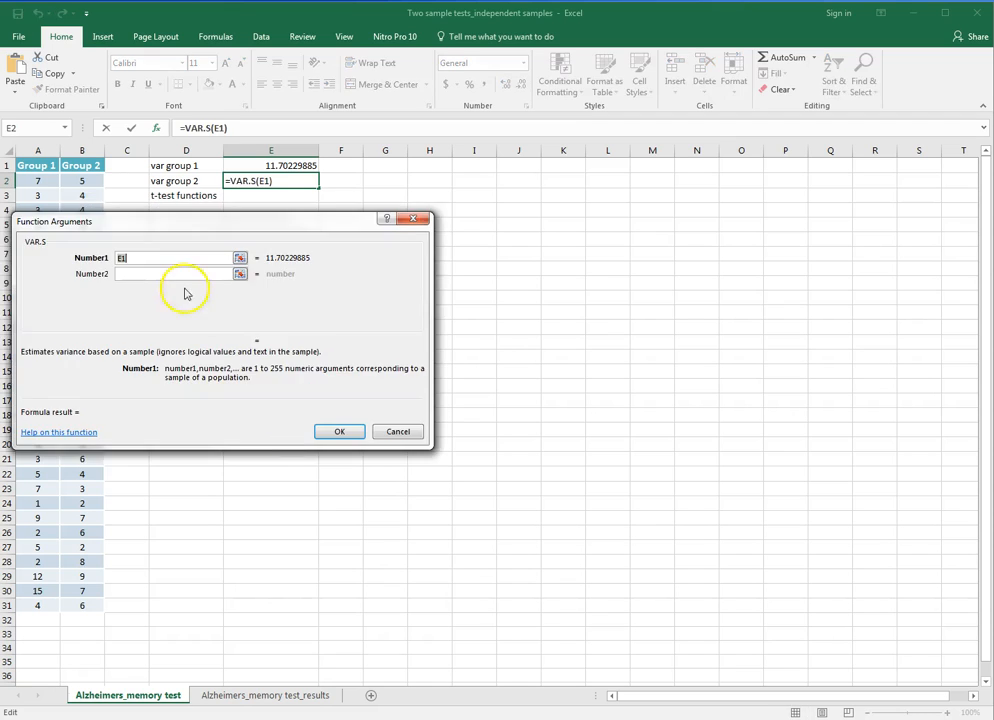
click(240, 258)
drag(86, 179, 79, 603)
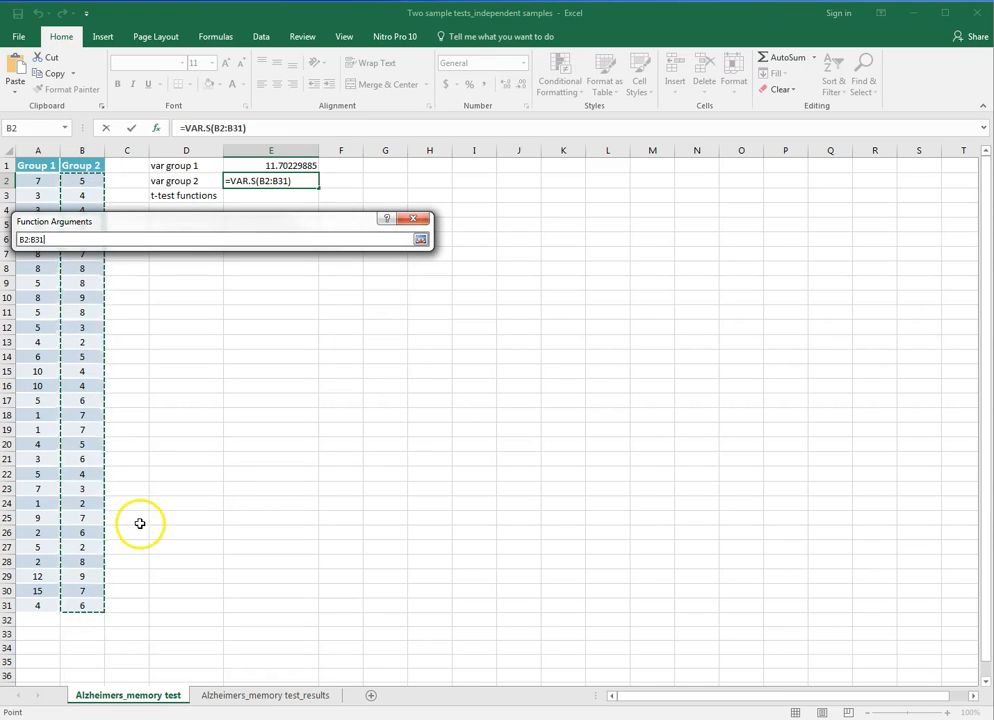
key(Return)
click(353, 438)
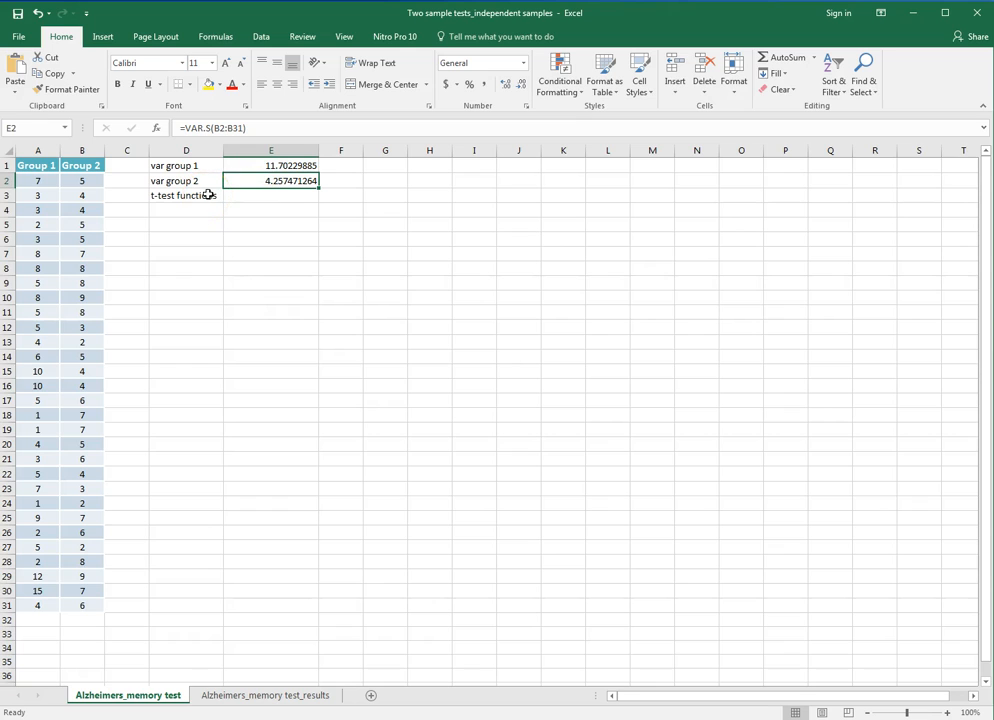
Step: Start a T.TEST function in E3 with A2:A31 as the first array and B2:B31 as the second
click(240, 198)
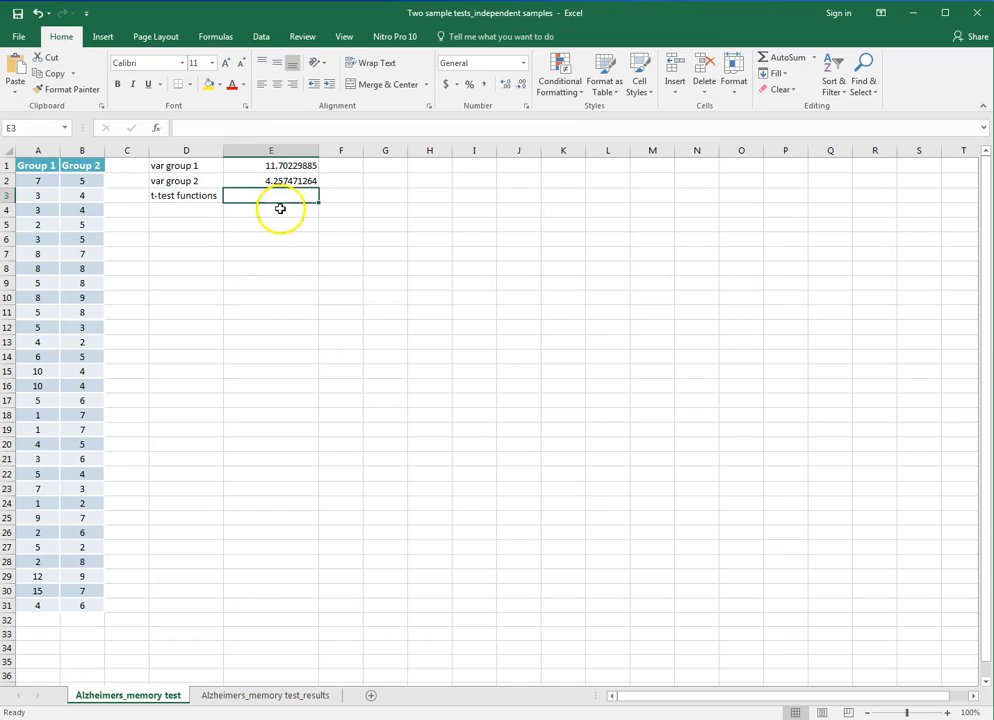
click(158, 128)
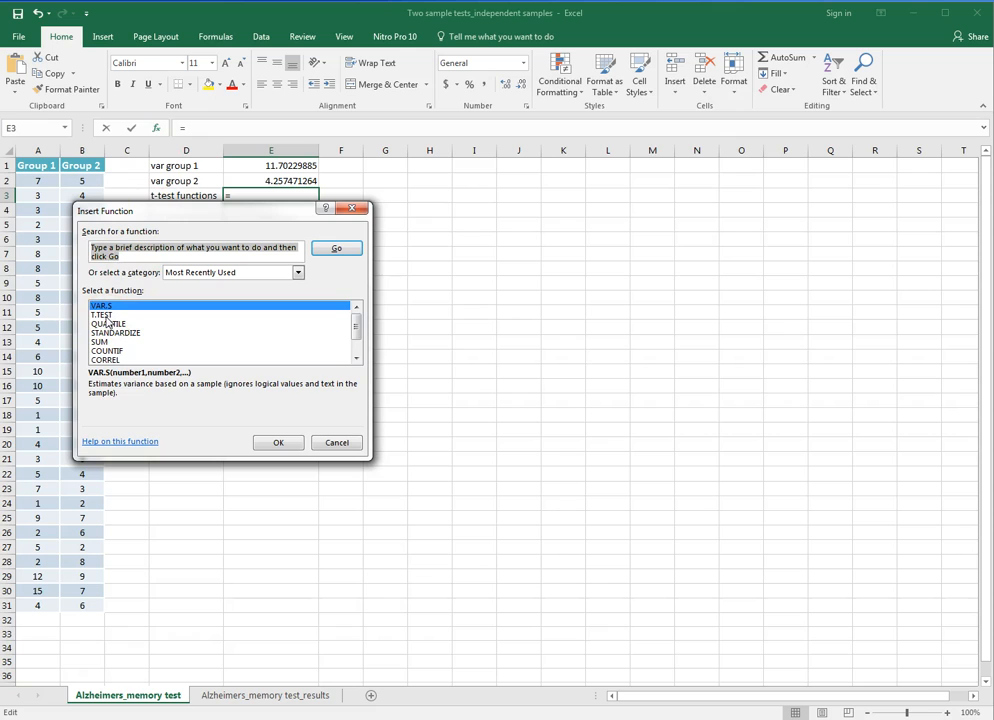
click(110, 250)
click(104, 315)
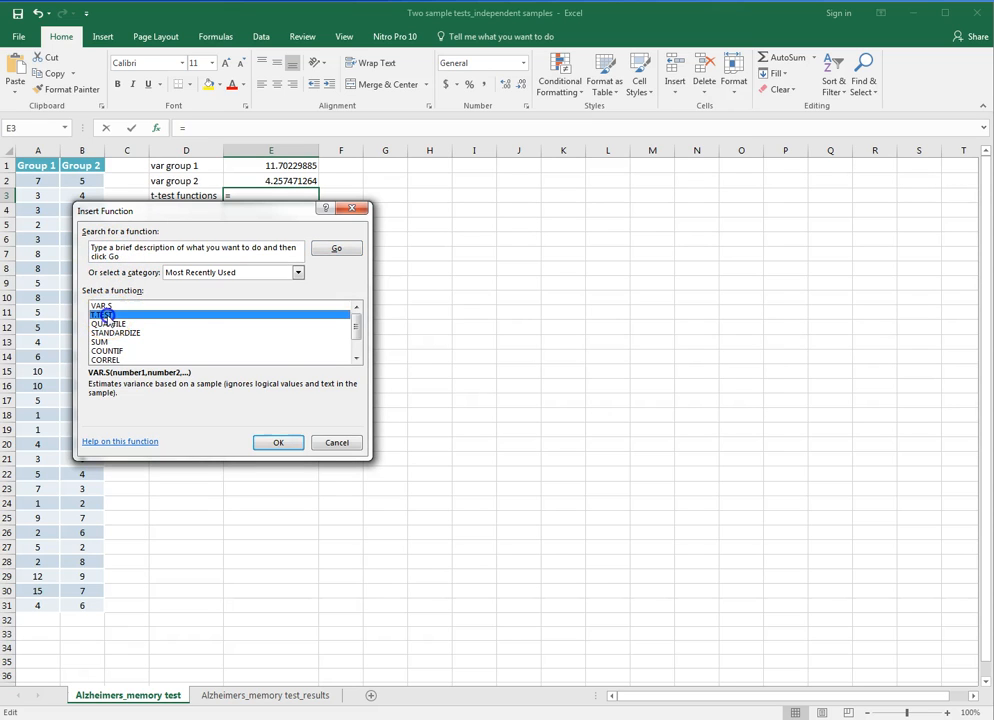
click(270, 444)
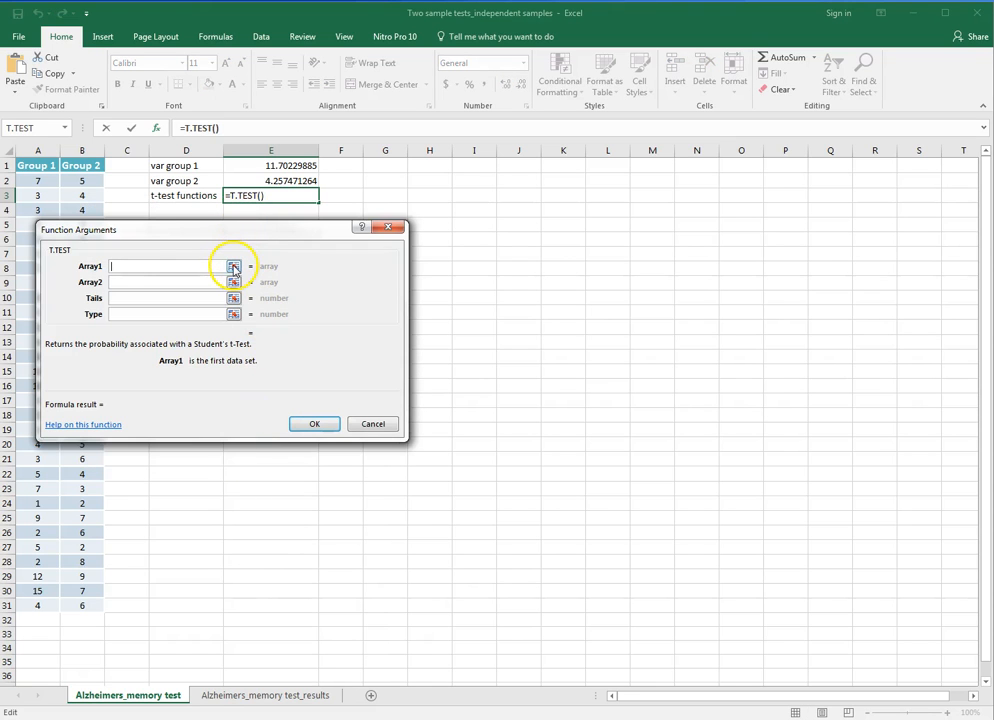
click(233, 265)
drag(33, 180, 40, 597)
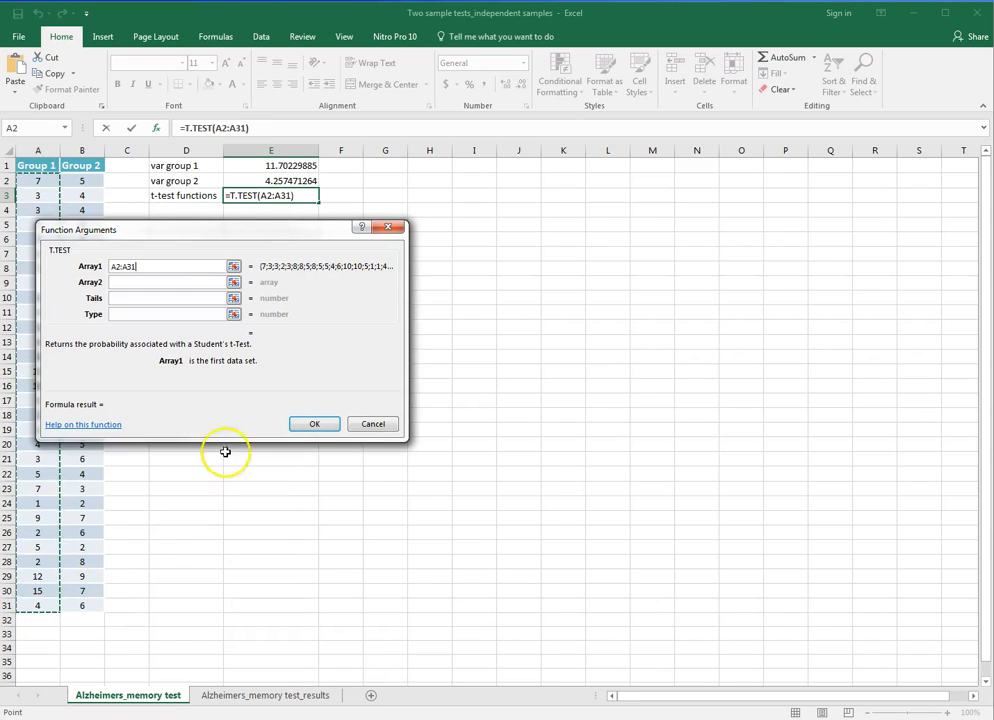
click(233, 282)
drag(100, 184, 87, 609)
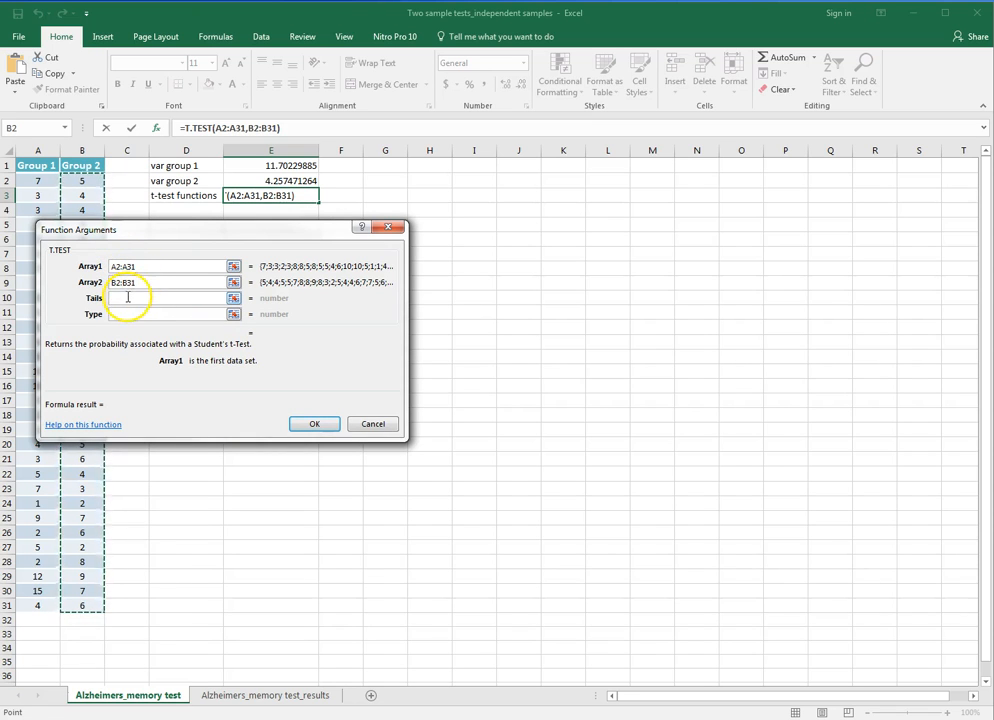
Step: Set the T.TEST tails to 1 and the type to 3 for unequal variance, and enter the function in E3
click(128, 297)
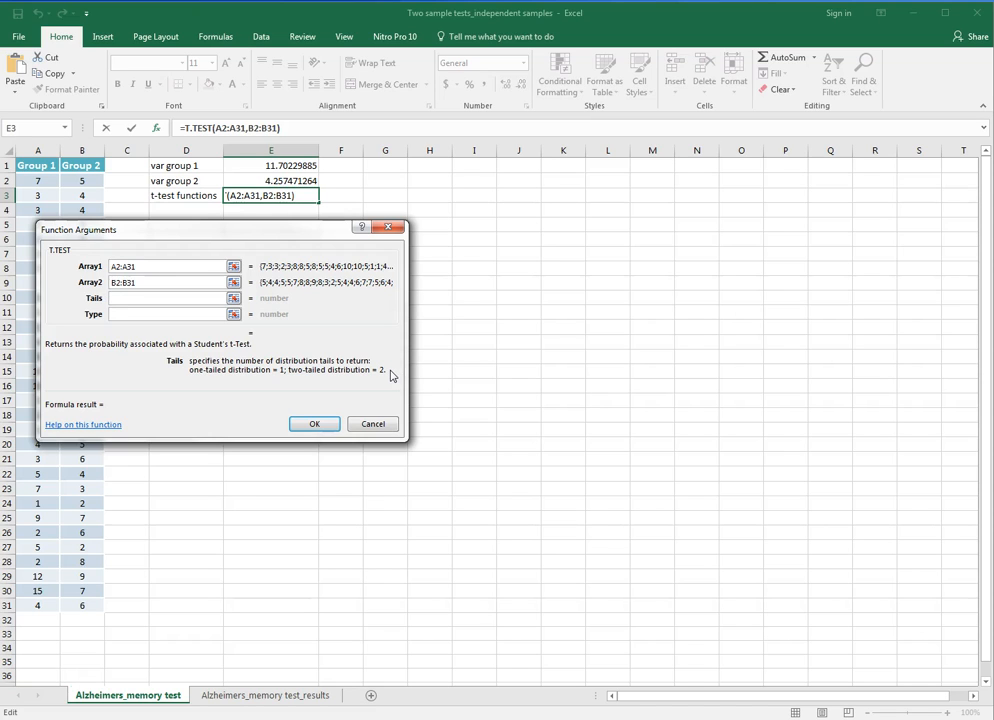
text(1)
click(193, 314)
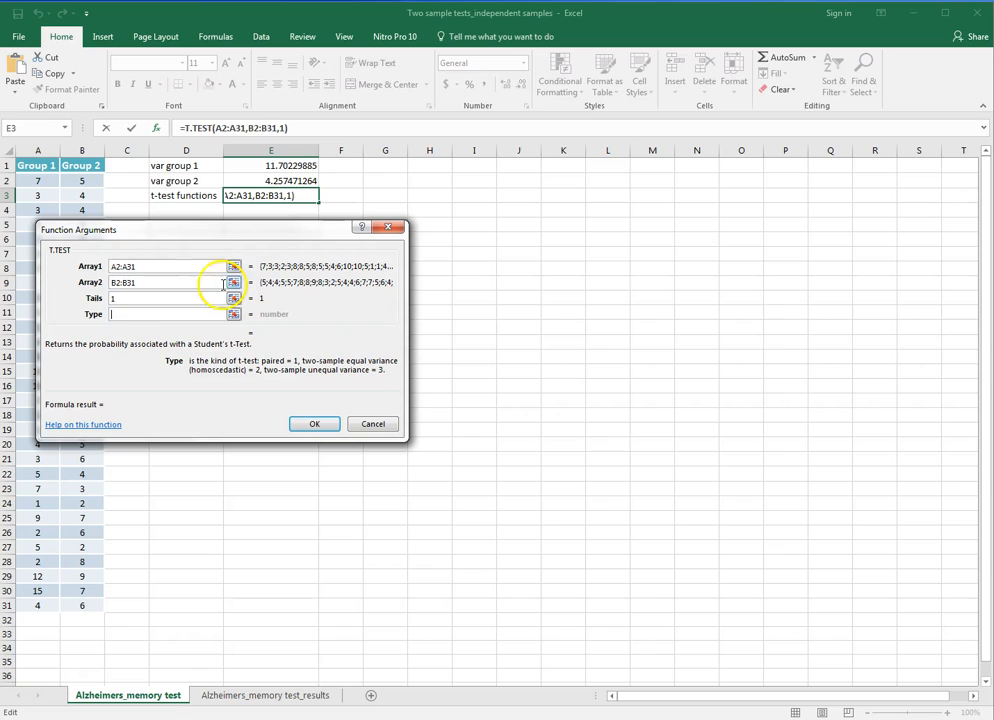
click(152, 314)
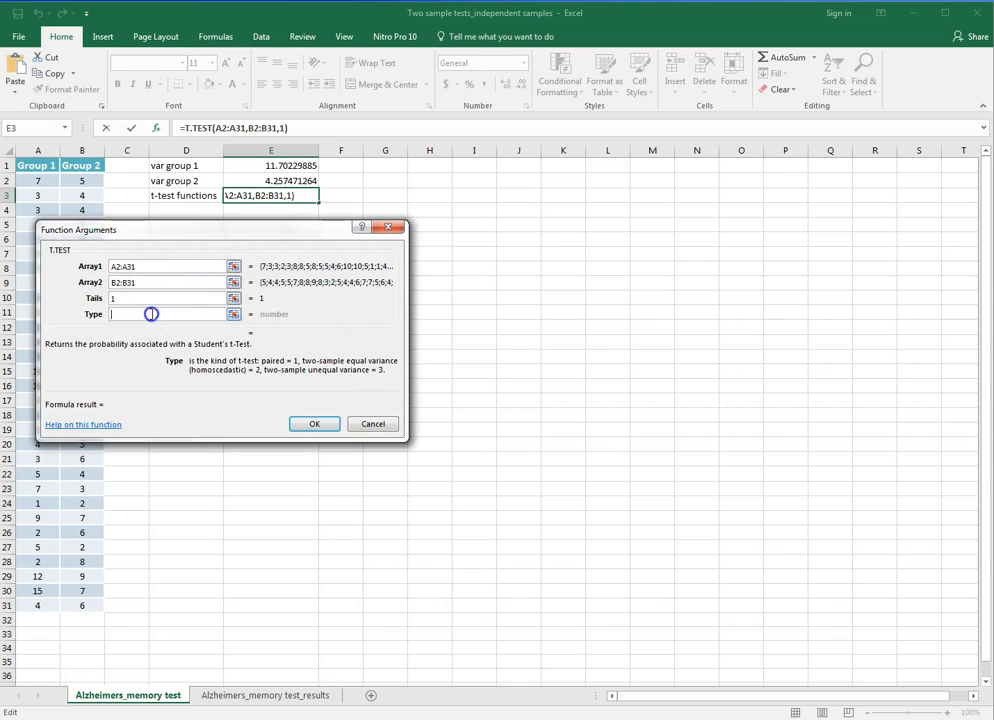
text(3)
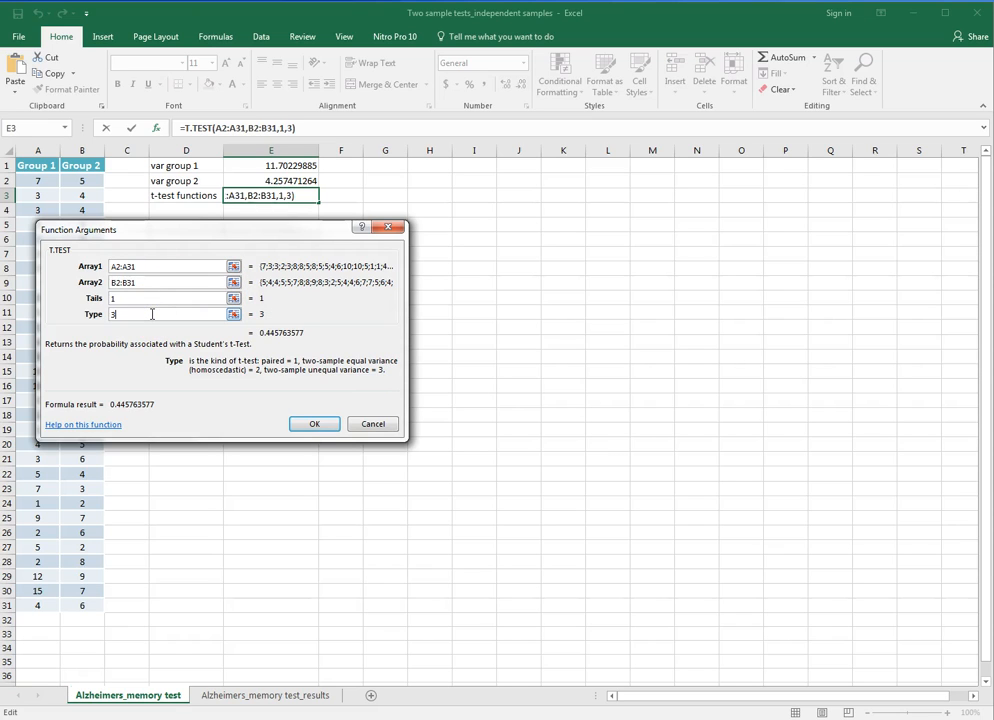
click(311, 426)
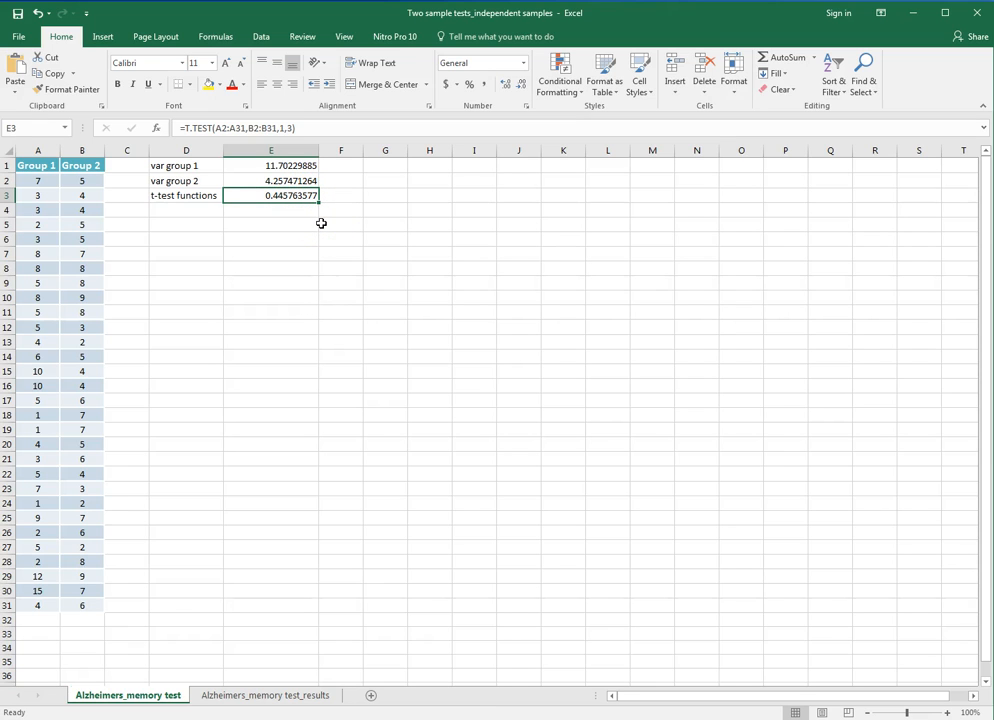
Step: Insert a blank equation box on the worksheet
click(184, 224)
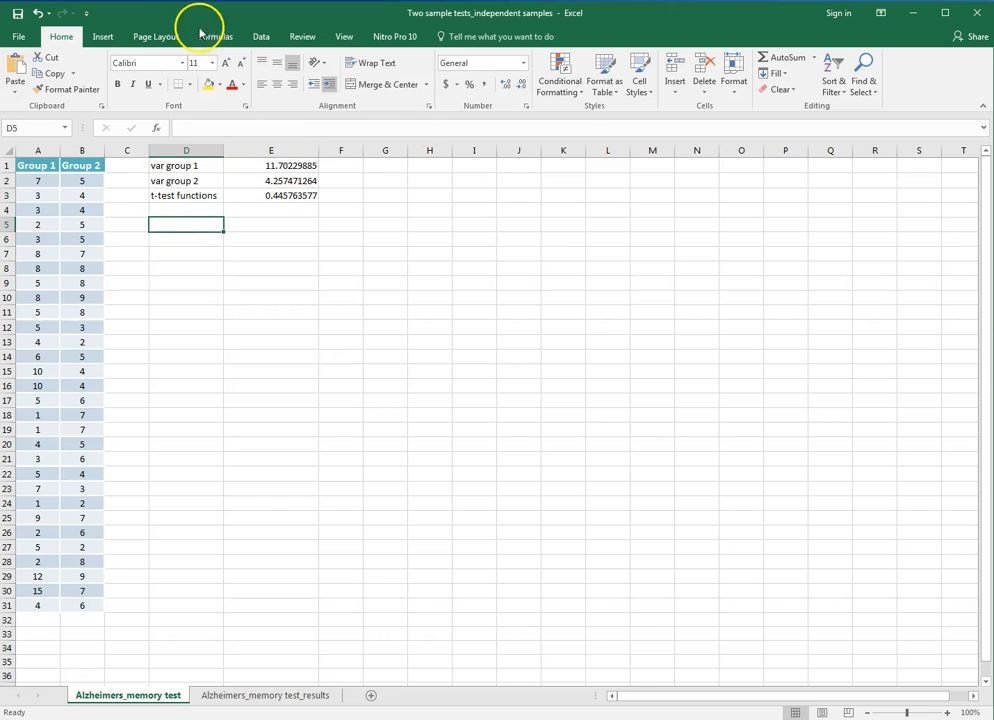
click(103, 36)
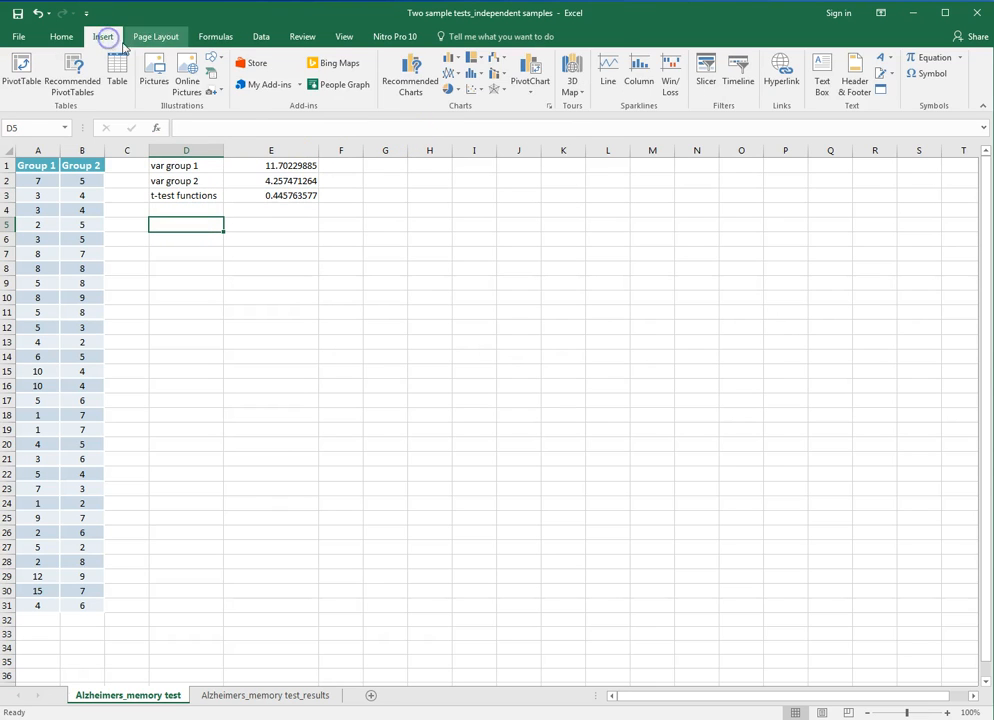
click(953, 60)
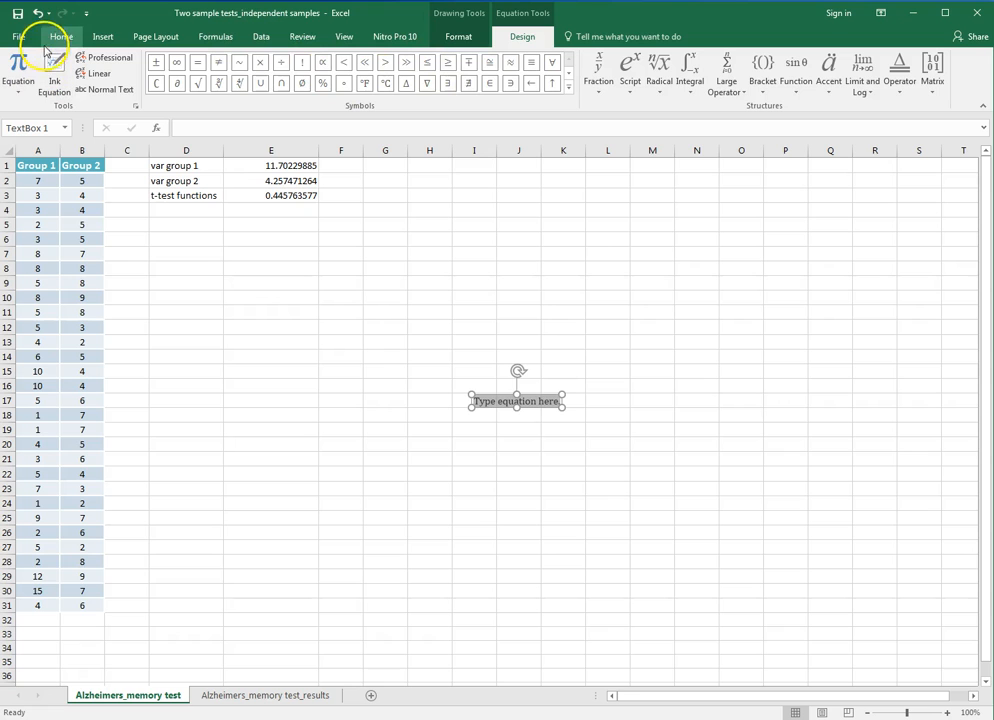
click(460, 38)
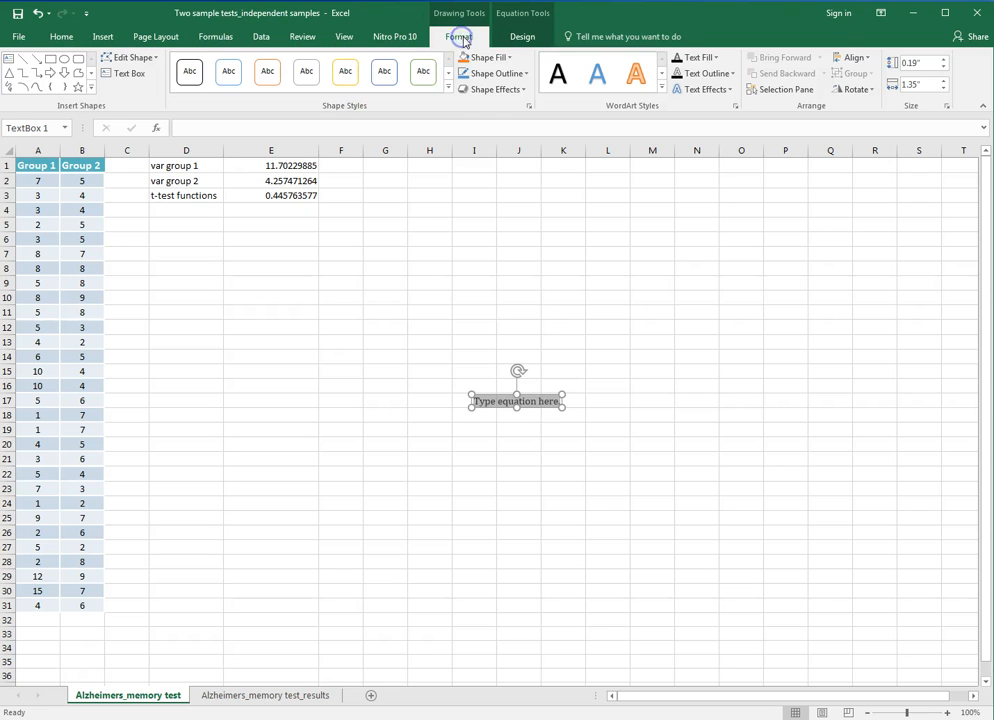
Step: Insert the Greek small letter alpha symbol (α) in D4 as a label
click(198, 210)
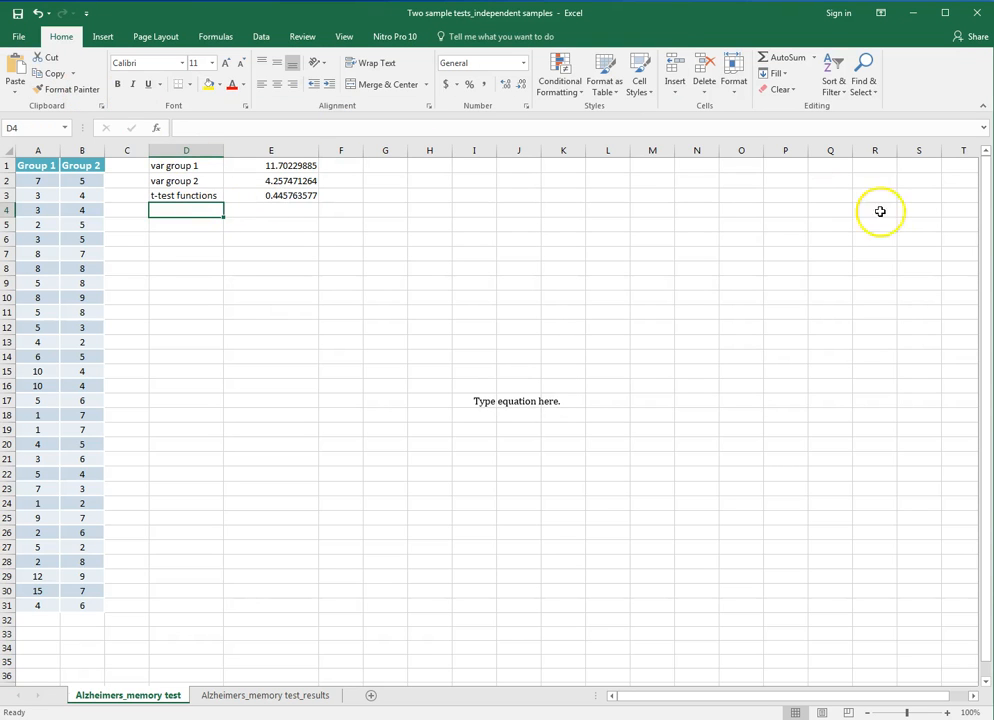
click(103, 37)
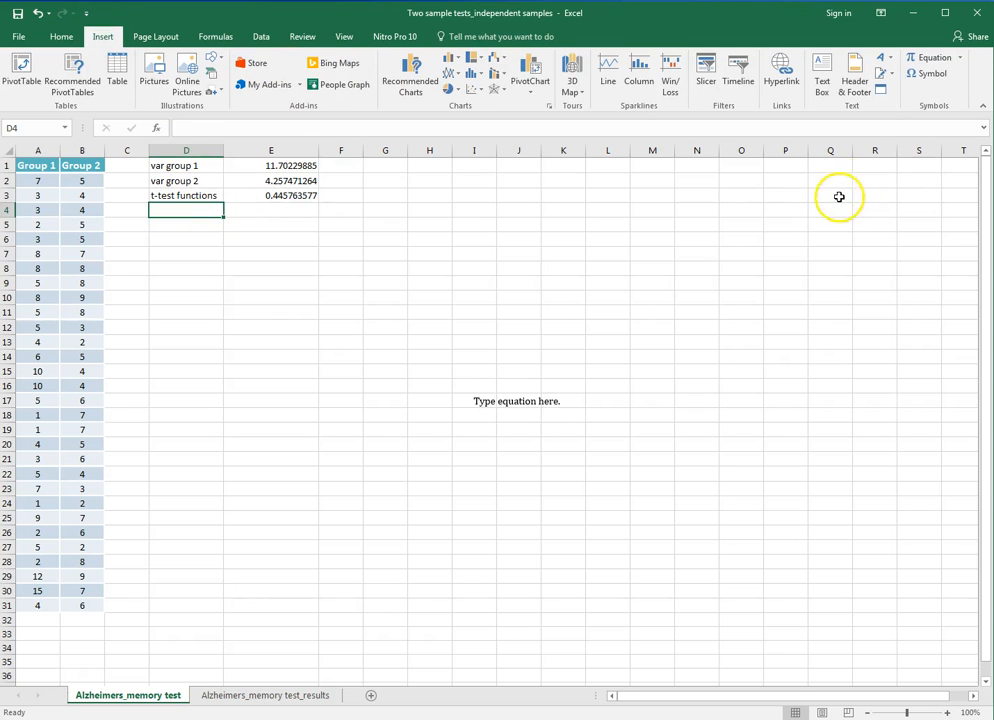
click(928, 73)
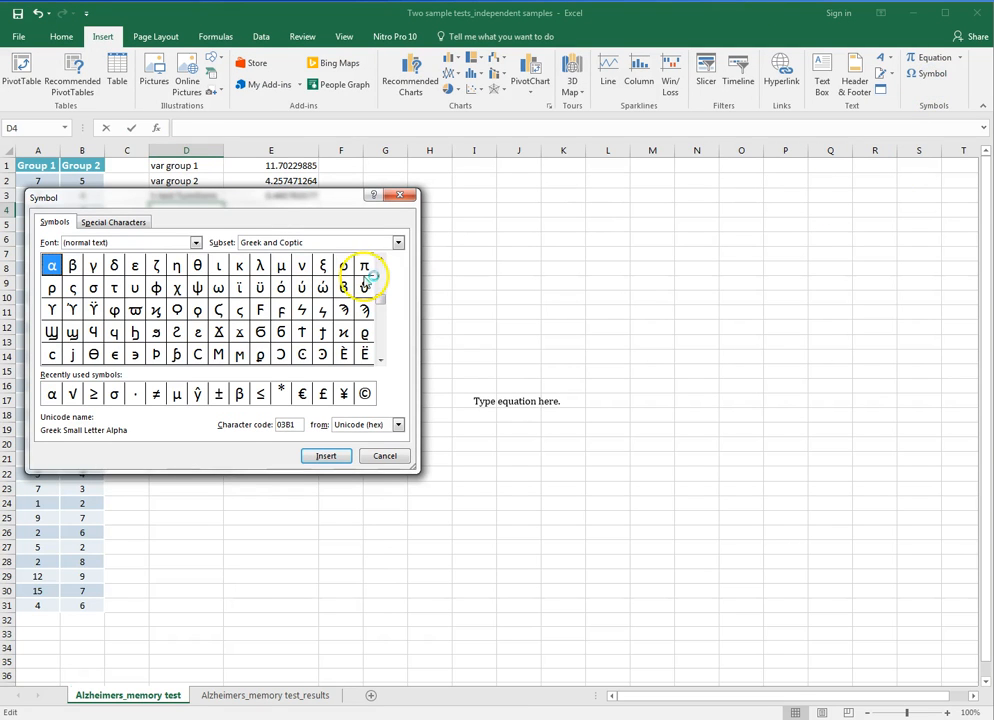
click(51, 393)
click(326, 456)
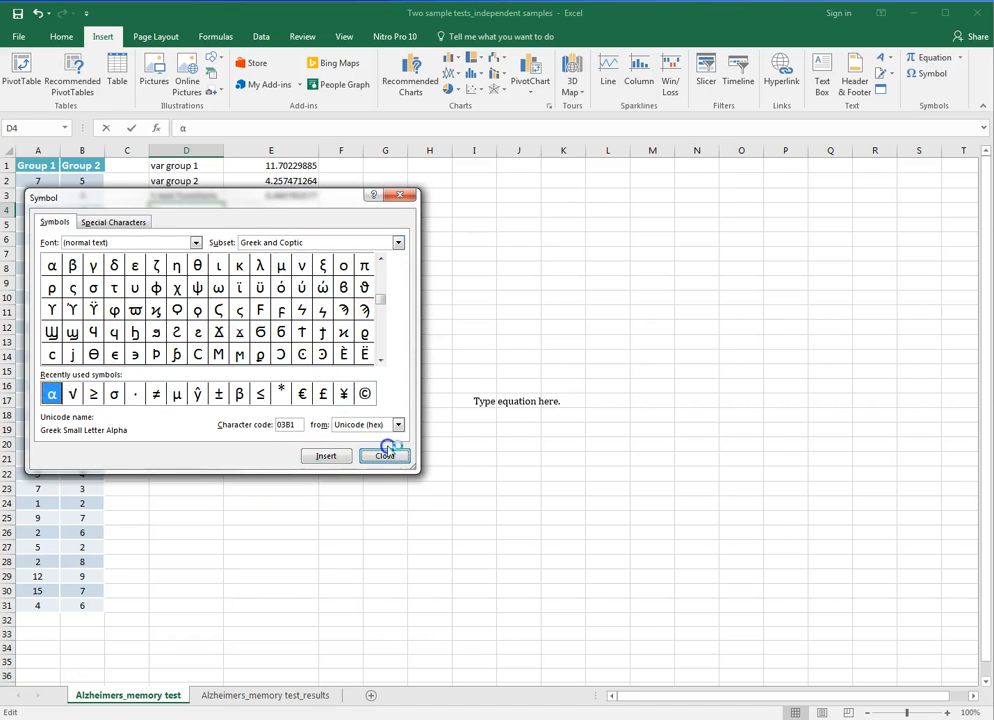
click(386, 455)
Step: Enter 0.05 in E4 as the alpha value
click(251, 195)
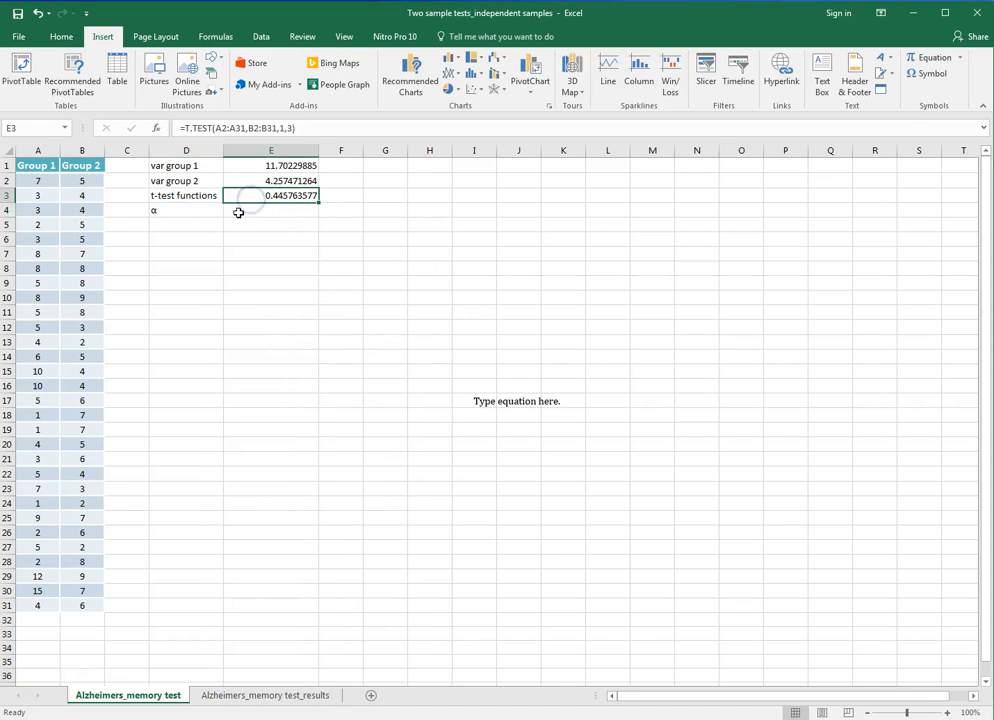
click(238, 212)
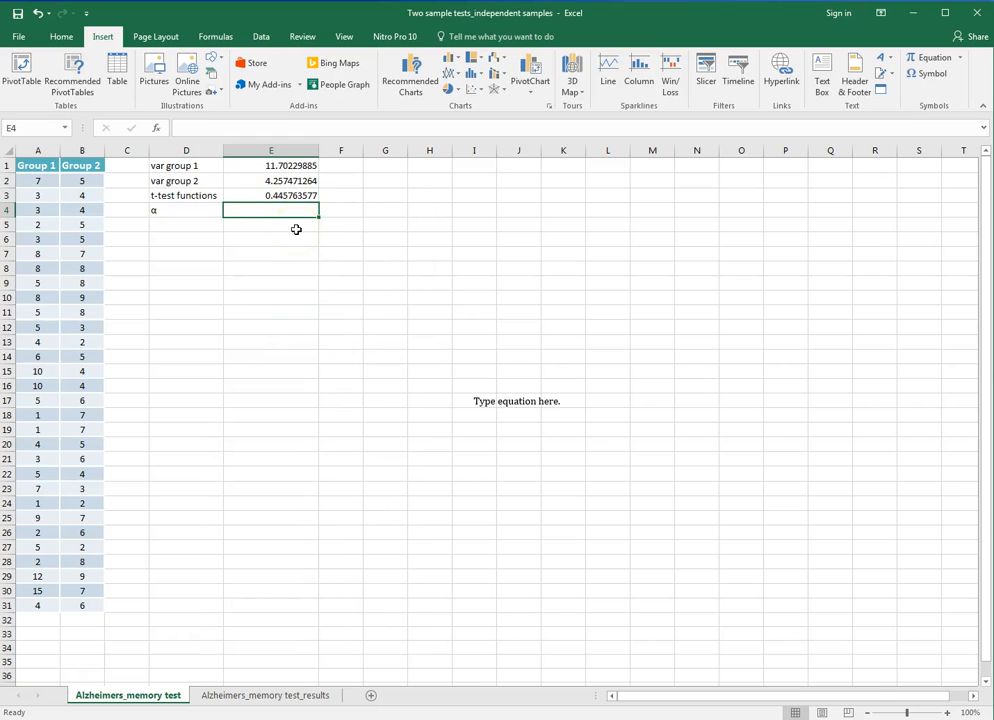
text(0.05)
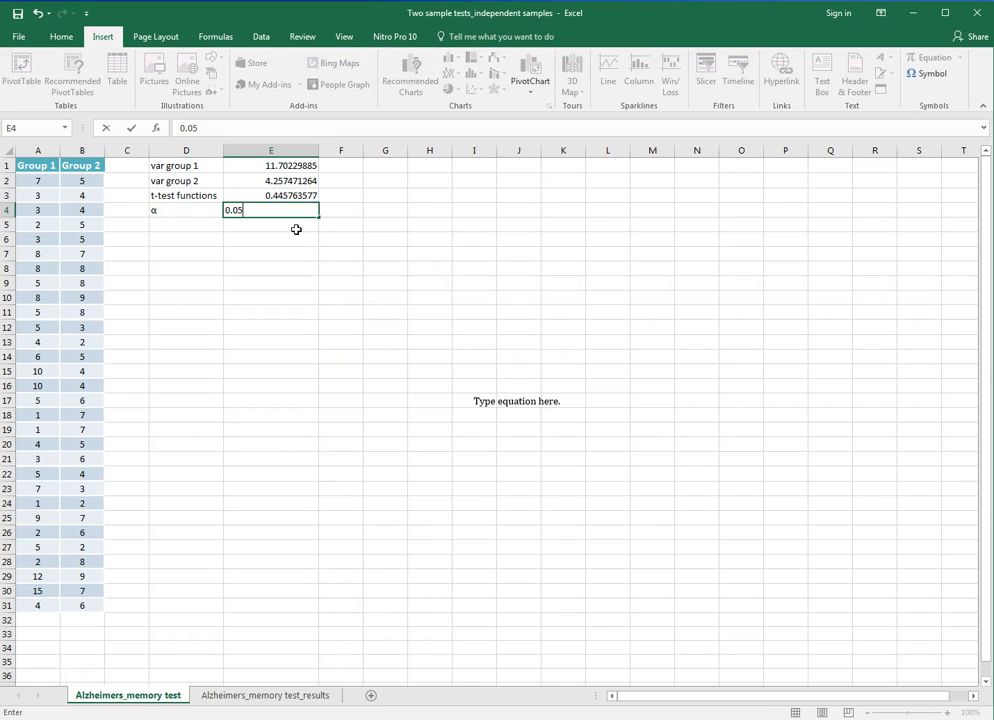
key(Return)
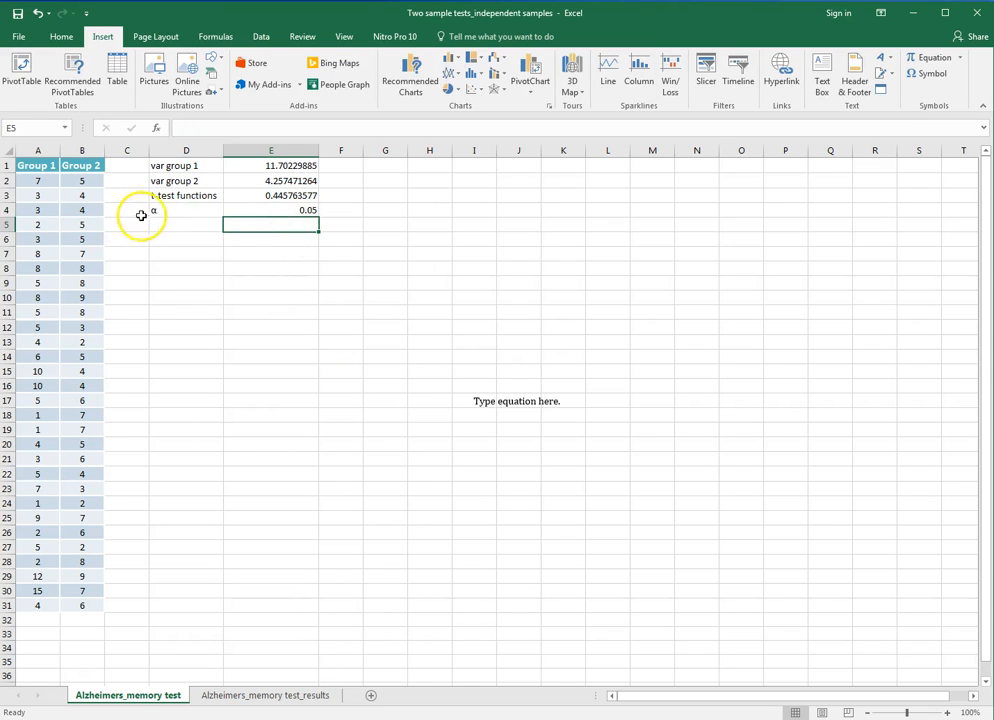
Step: Make the labels in D1:D4 bold
drag(156, 209, 166, 167)
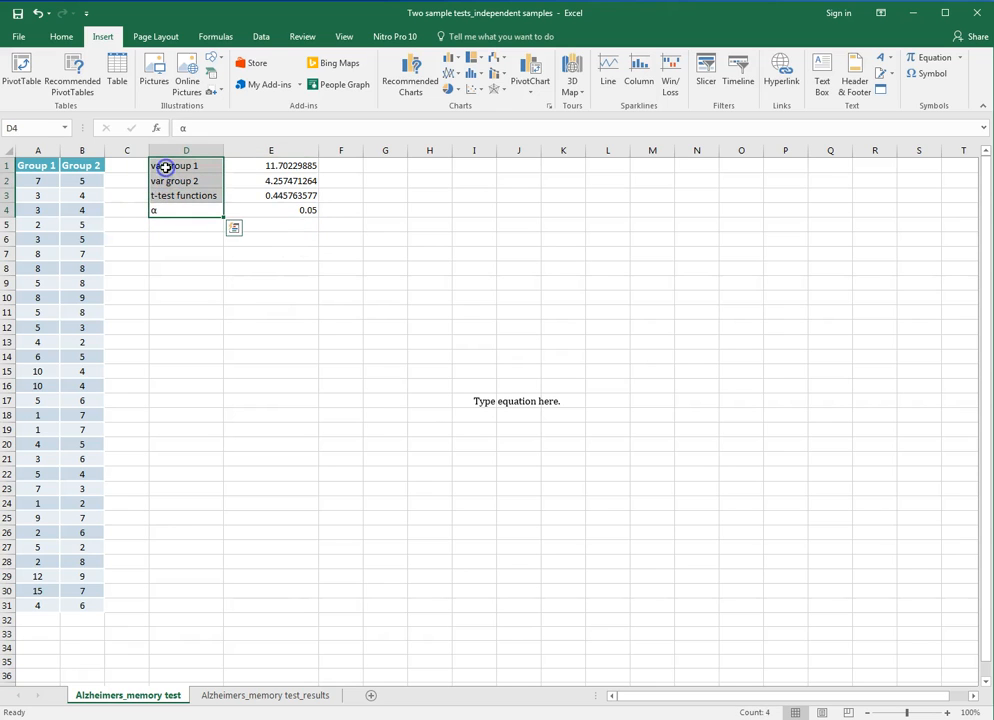
click(300, 212)
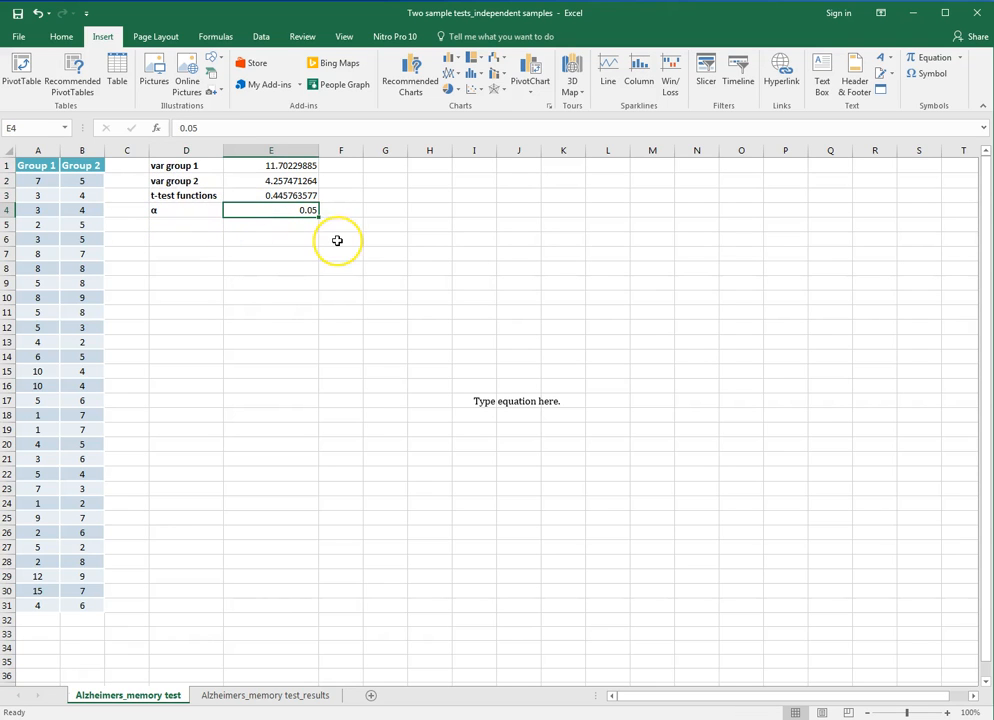
click(296, 210)
click(199, 240)
Step: Delete the empty equation box from the worksheet
click(517, 401)
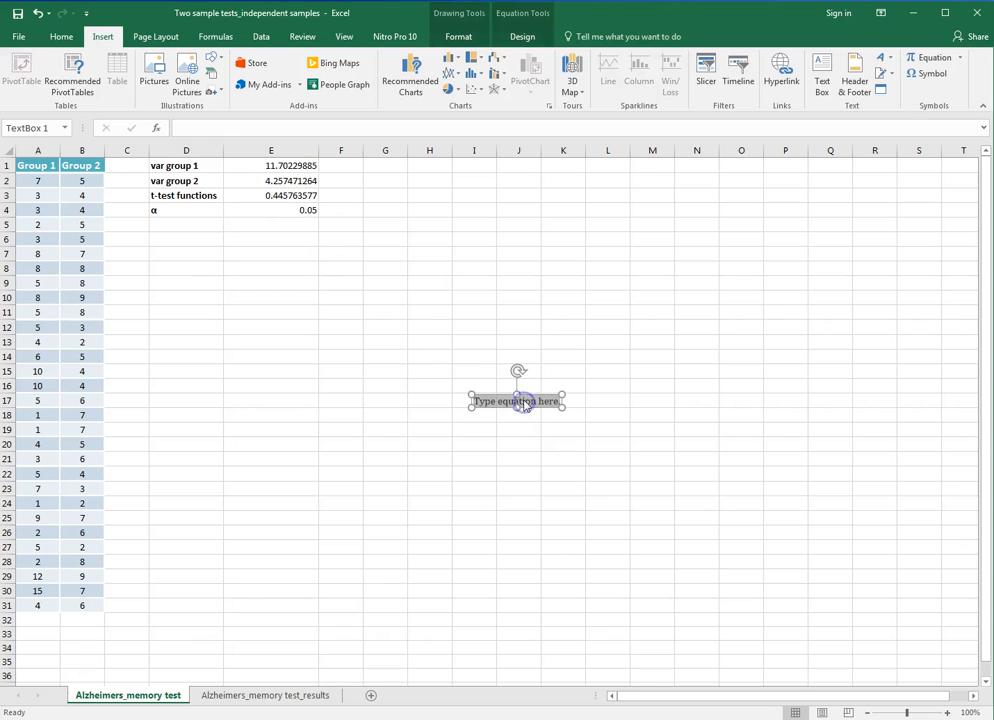
key(Escape)
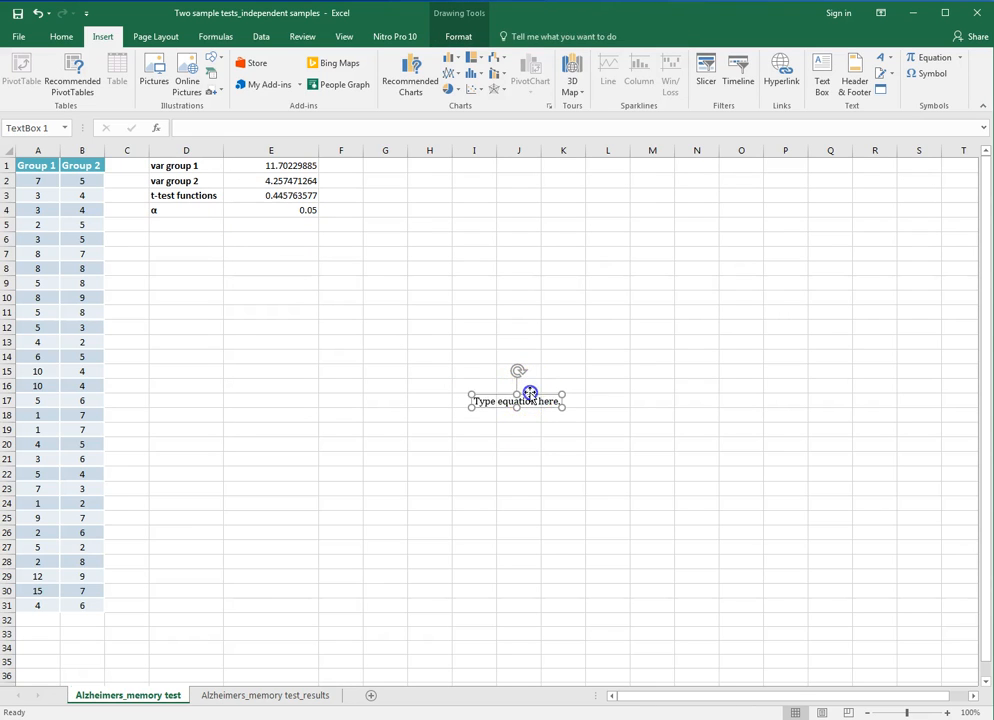
key(Delete)
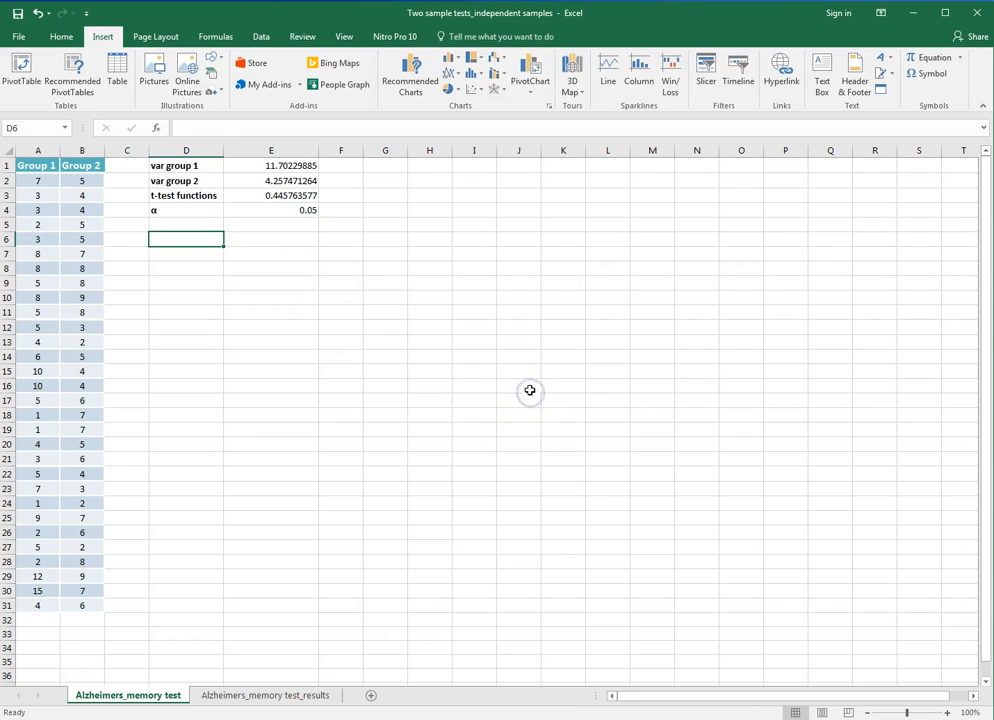
Step: Open the Data Analysis tool "t-Test: Two-Sample Assuming Unequal Variances"
click(258, 38)
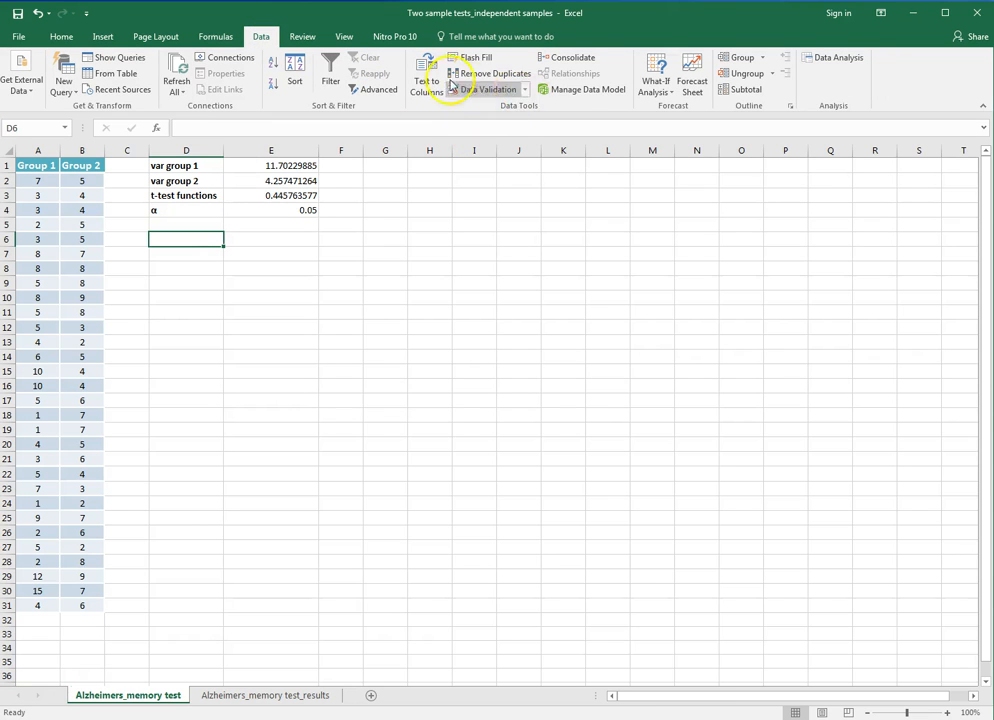
click(817, 60)
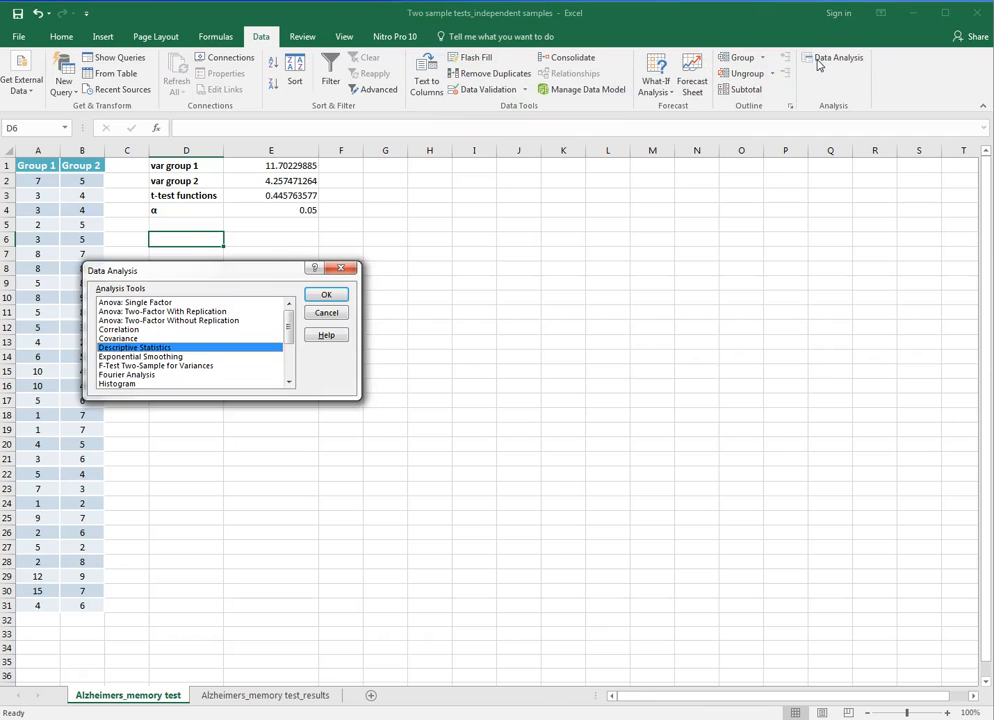
click(289, 327)
drag(289, 327, 288, 366)
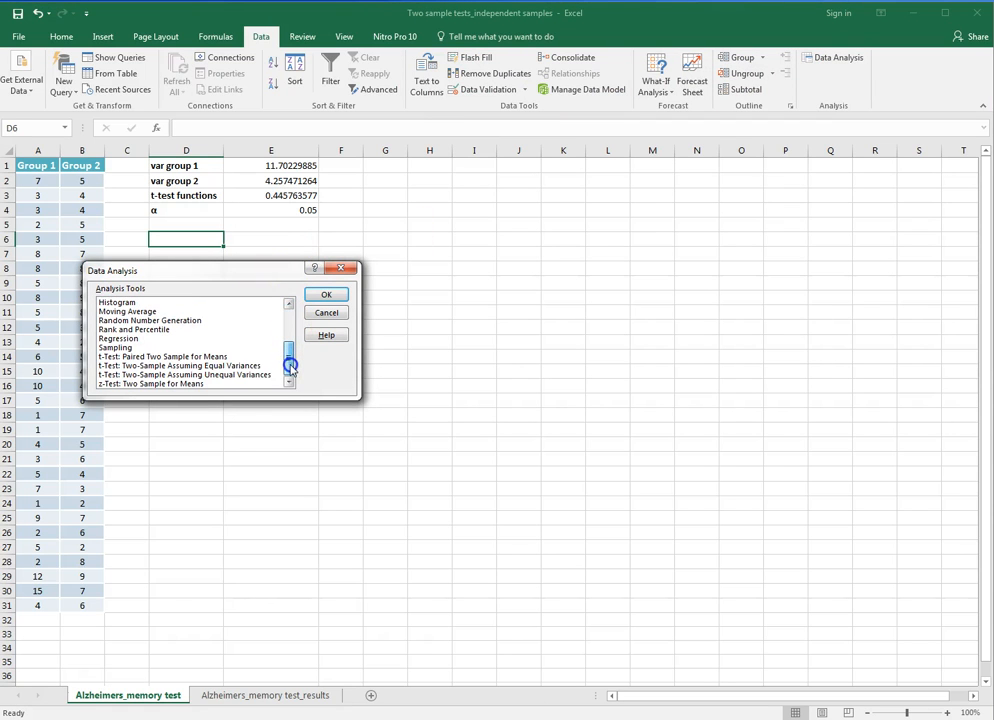
click(200, 375)
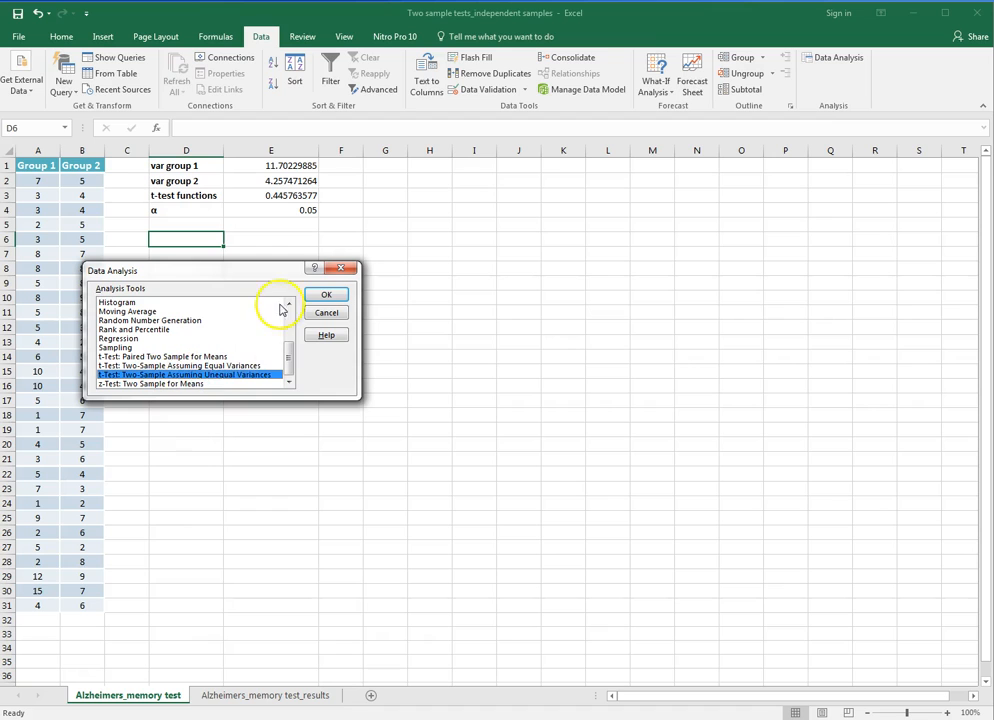
click(326, 297)
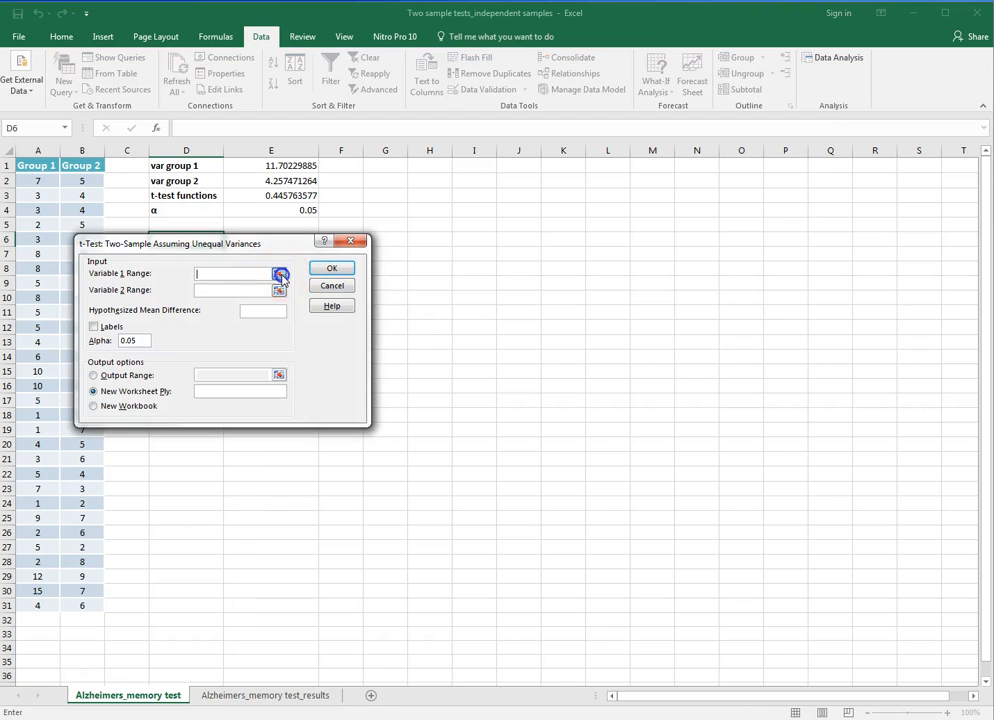
Step: Set the t-test's Variable 1 range to A1:A31 and its Variable 2 range to B1:B31
click(280, 274)
click(37, 179)
drag(38, 166, 47, 595)
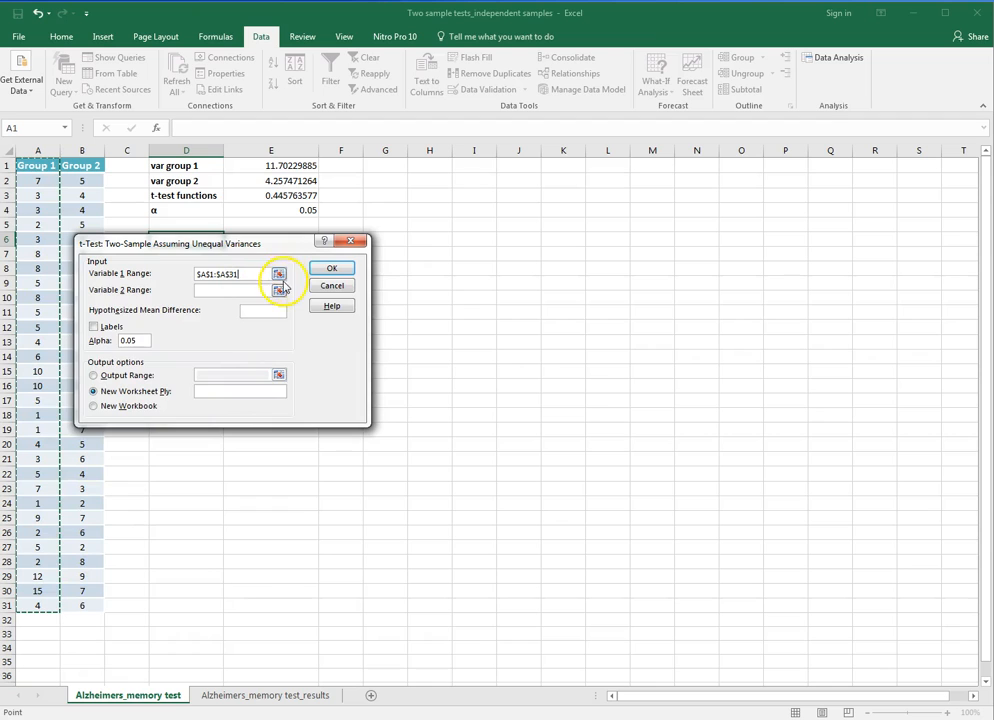
click(279, 290)
drag(82, 166, 82, 602)
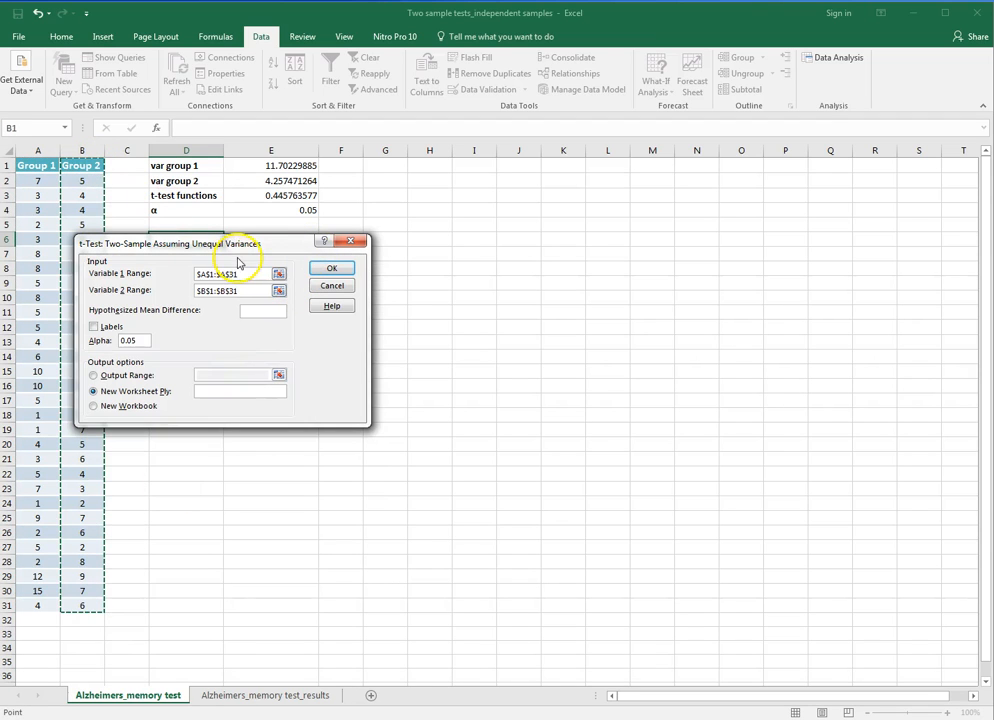
Step: Turn on Labels for the t-test and set its output range to cell D9
click(93, 327)
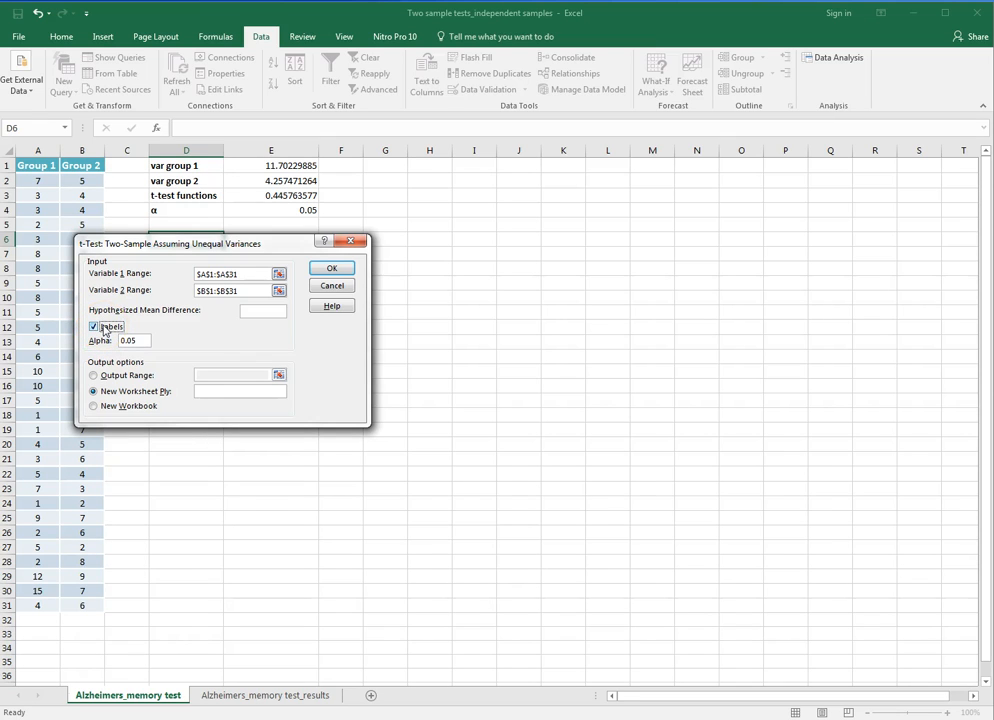
click(93, 375)
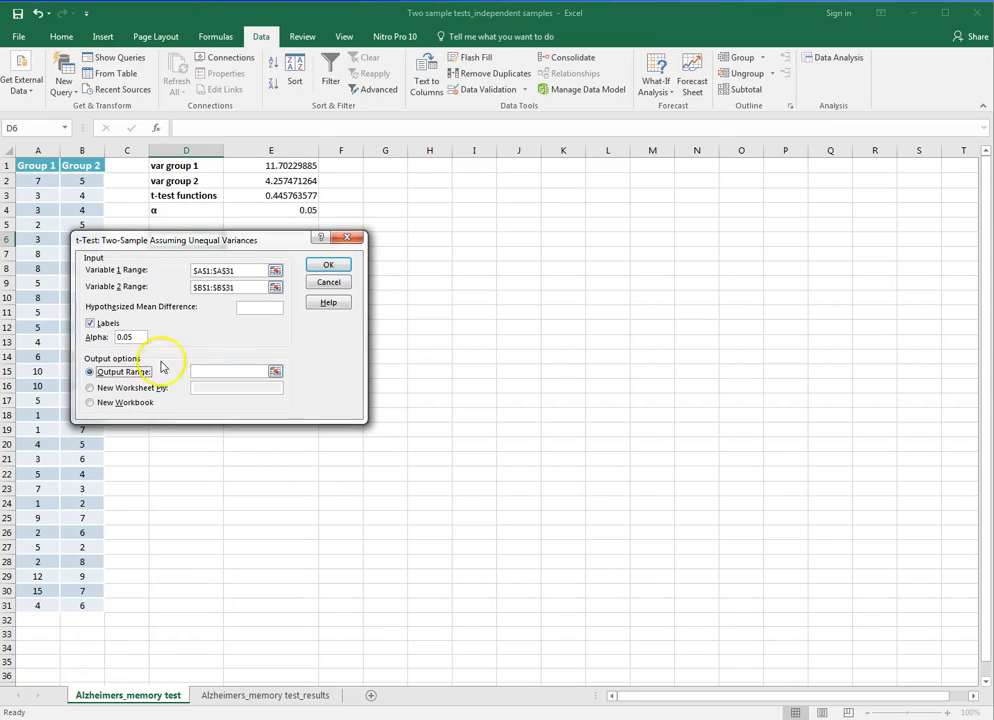
click(275, 371)
click(193, 285)
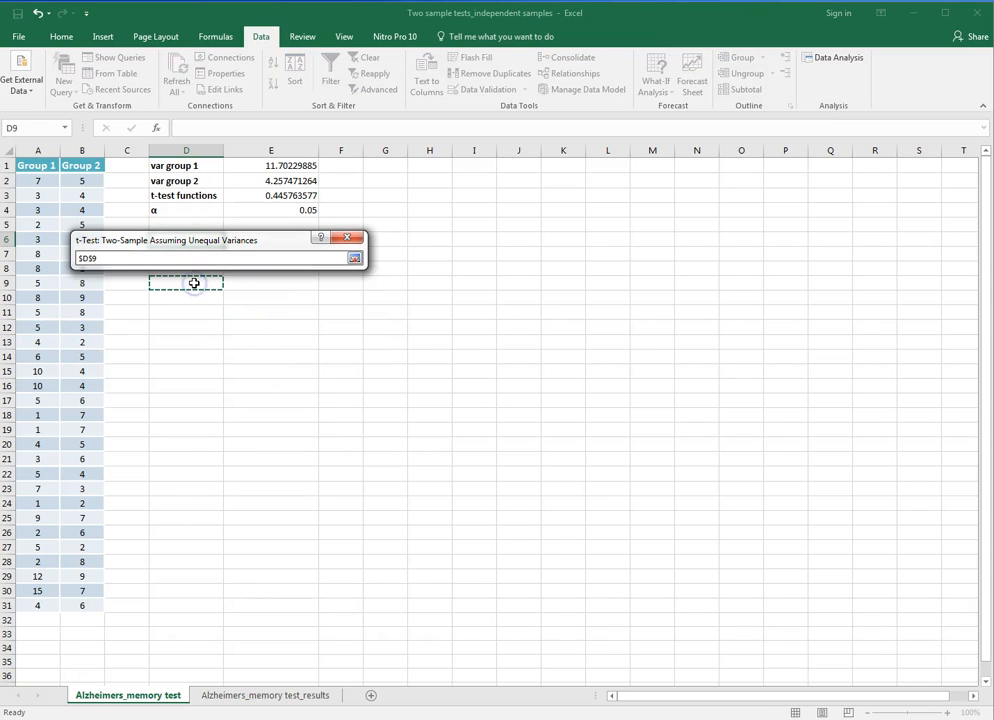
key(Return)
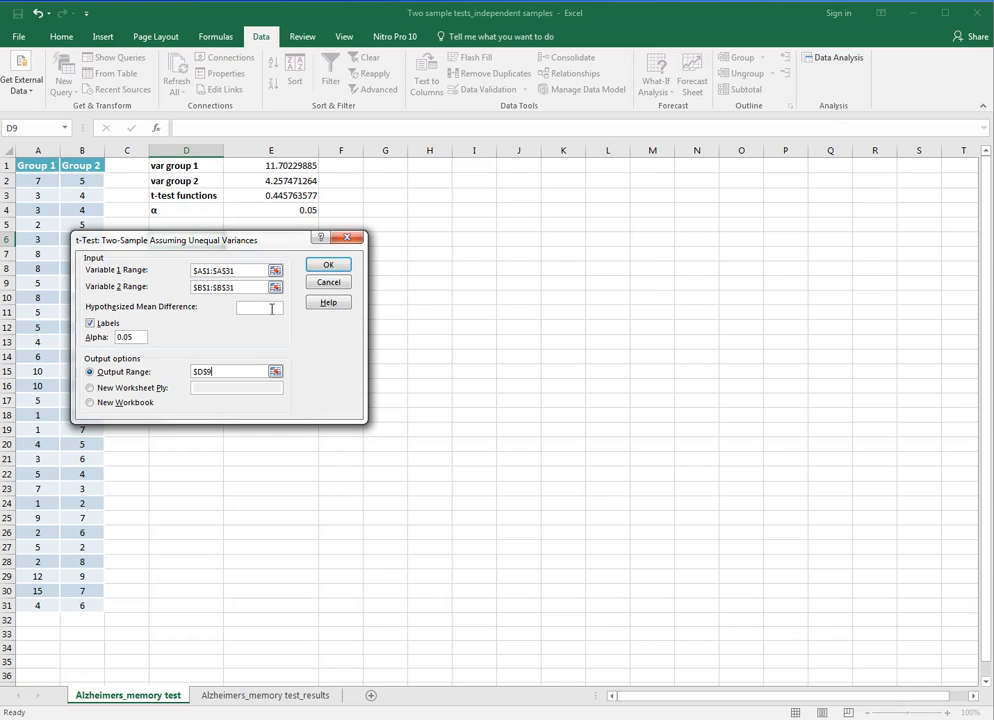
Step: Run the unequal-variances t-test and widen column D to fit the full output labels
click(332, 265)
click(262, 311)
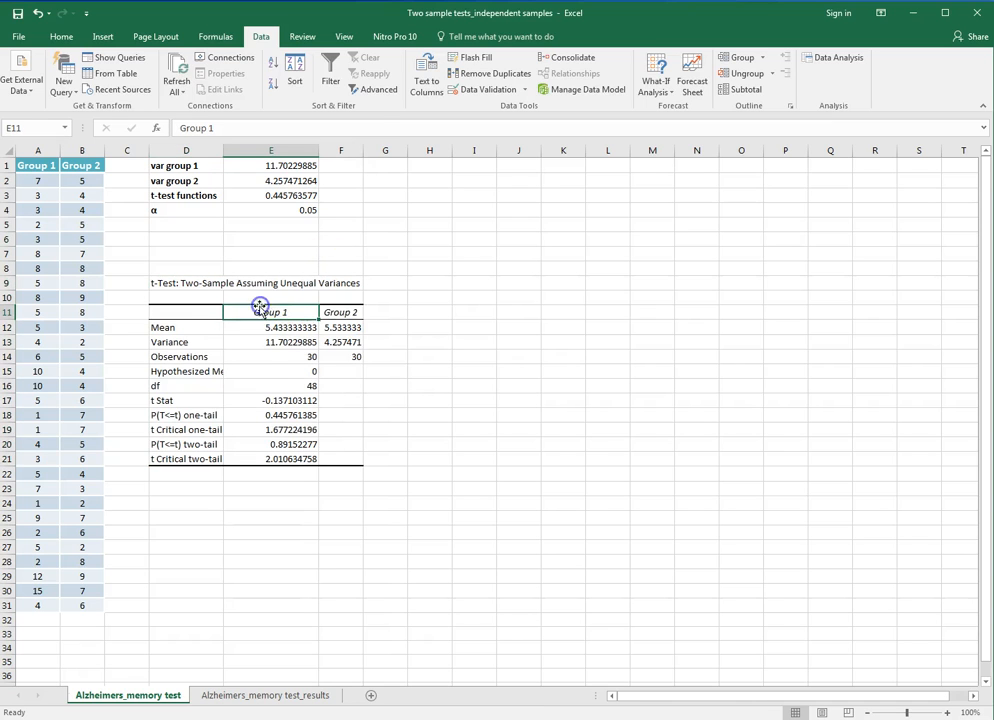
drag(224, 150, 297, 150)
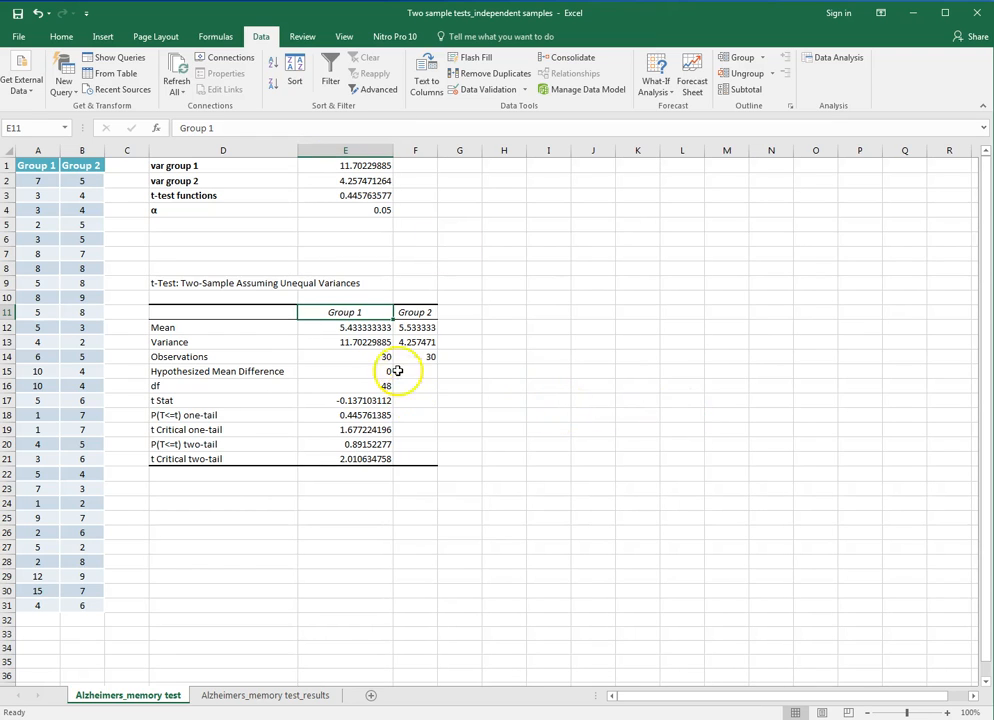
Step: Examine both groups' variances and means and the one-tail p-value in the t-test output
click(358, 342)
click(421, 341)
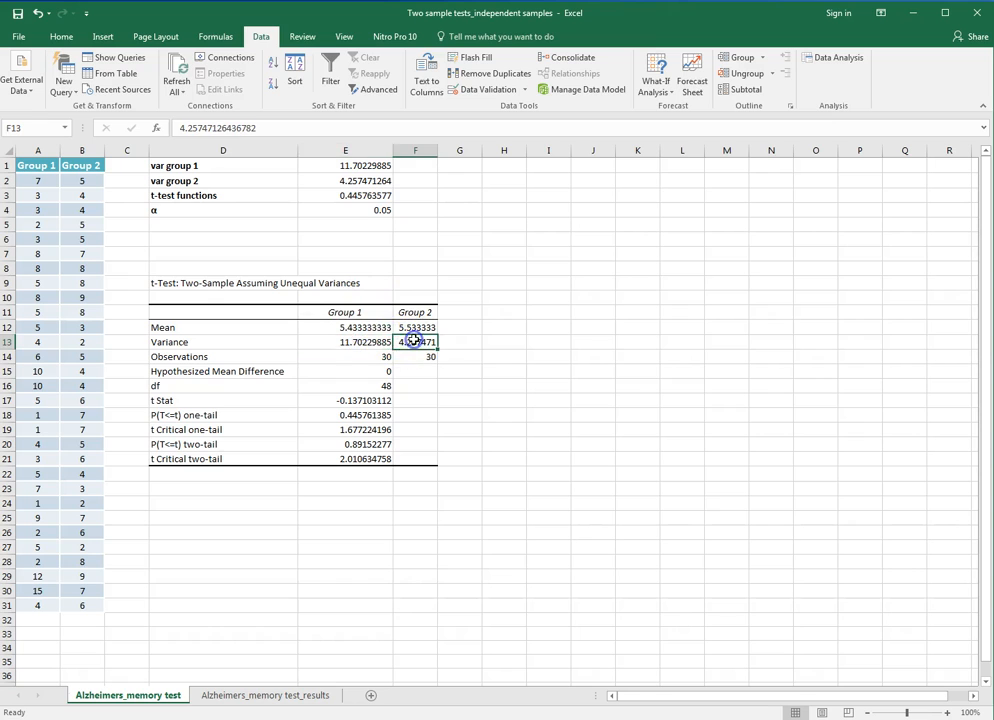
click(378, 326)
click(411, 327)
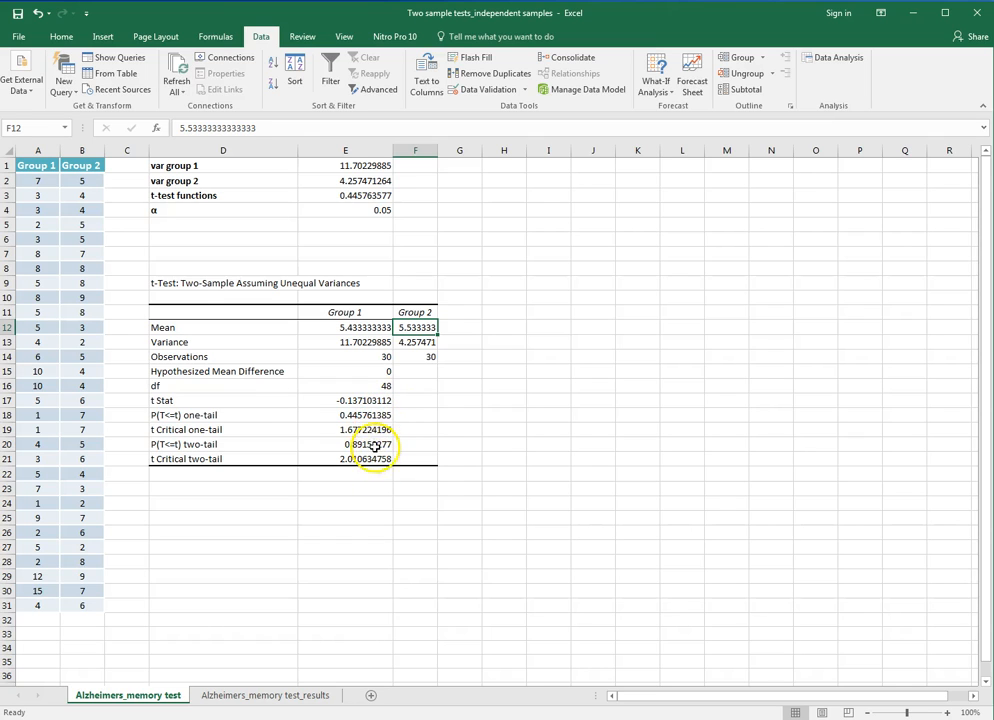
click(360, 415)
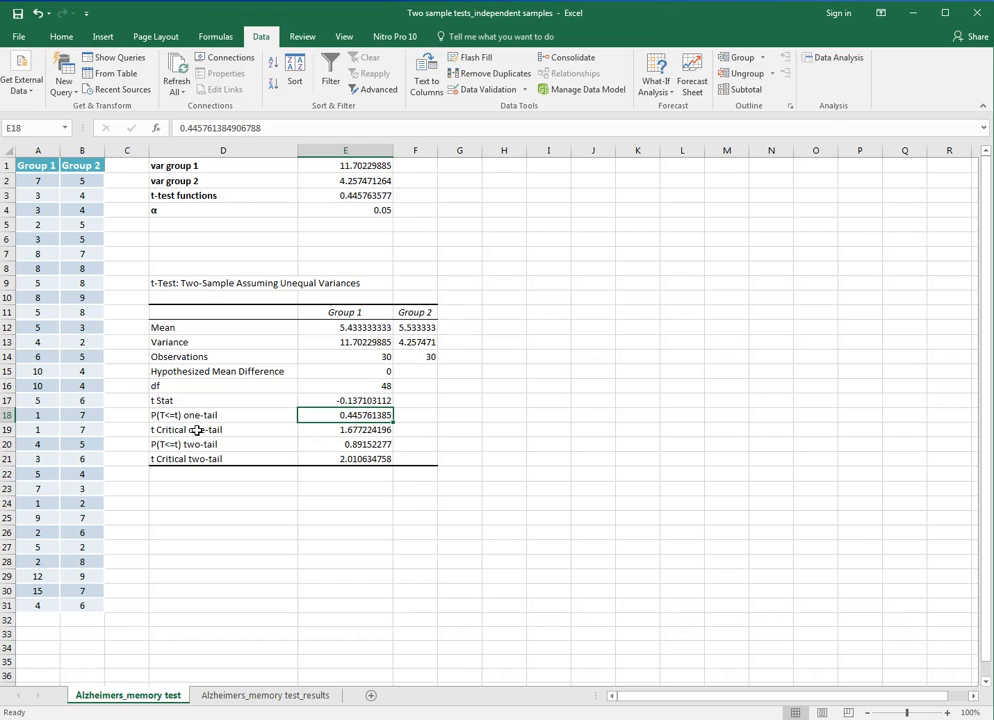
Step: Check the equal-variances t Stat on the Alzheimers_memory test_results sheet, and return to the Alzheimers_memory test sheet
click(258, 698)
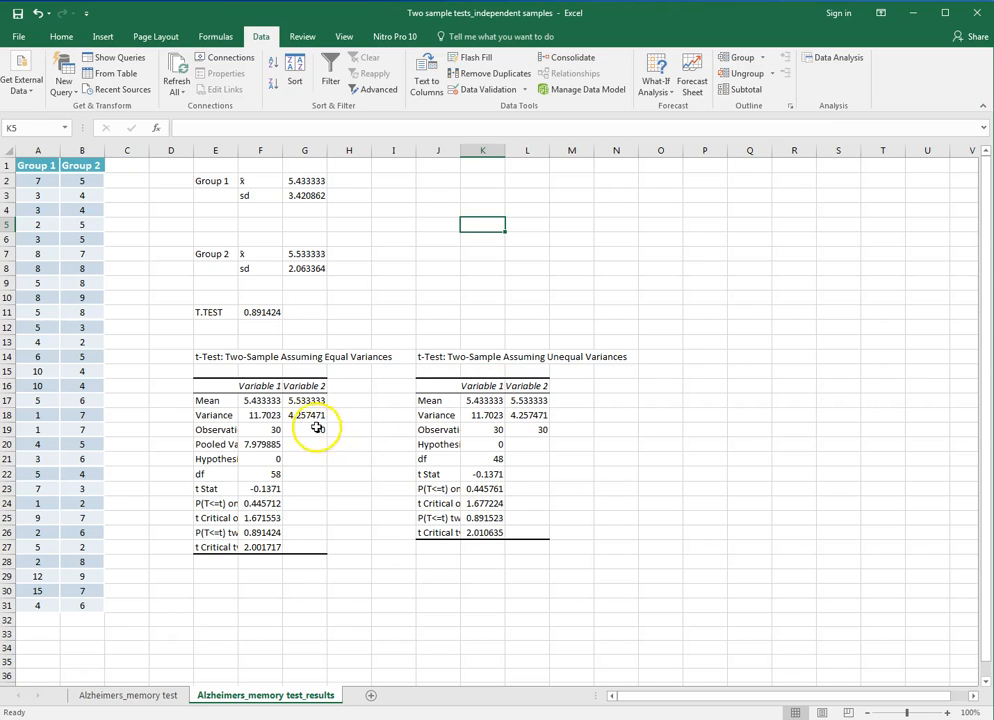
click(268, 489)
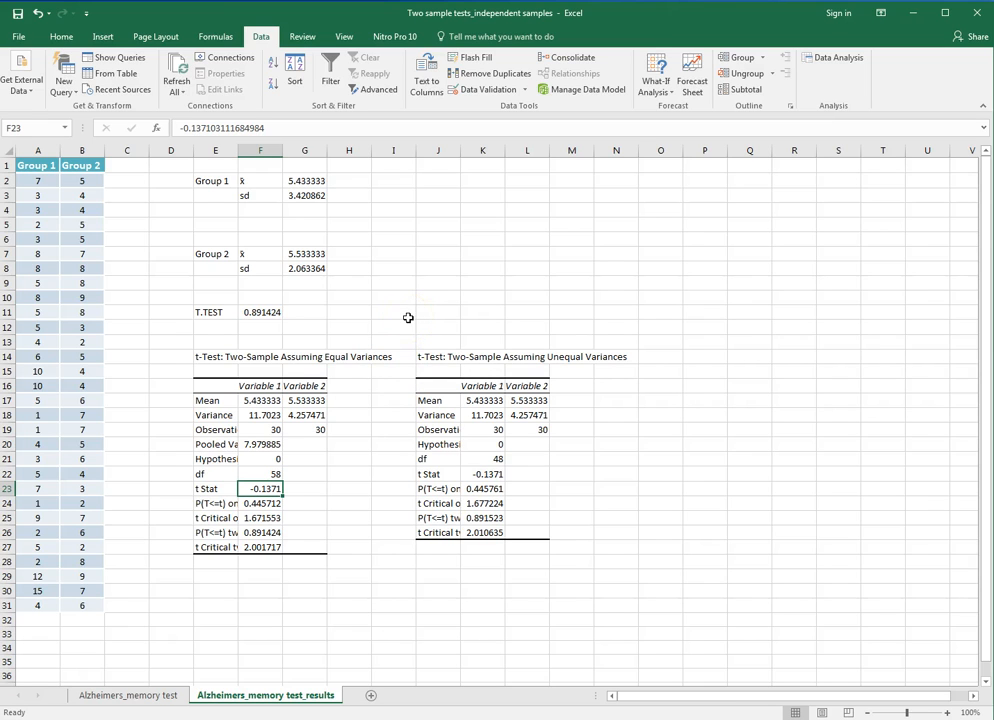
click(146, 699)
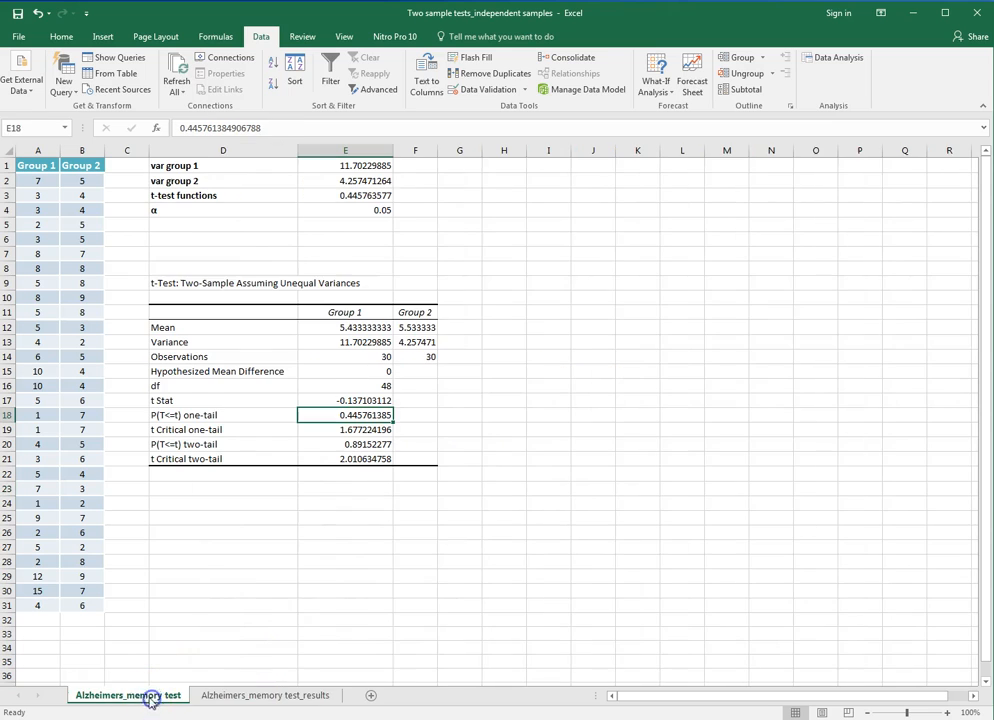